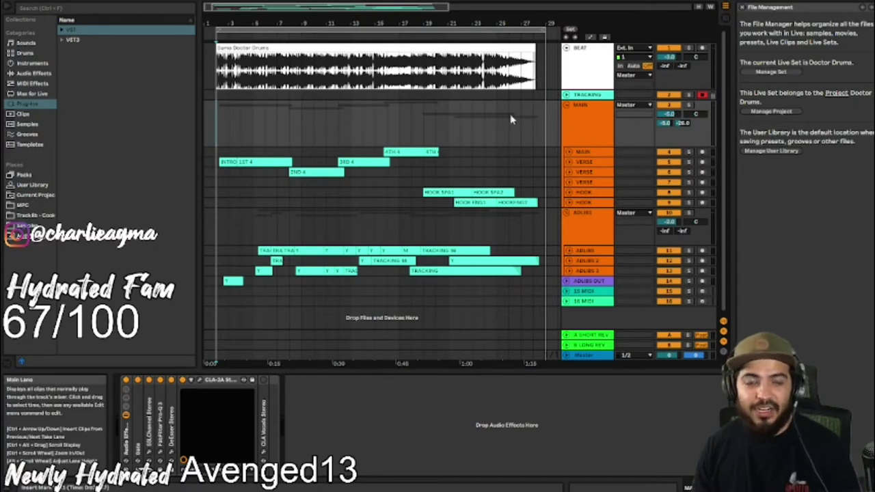
left_click(574, 123)
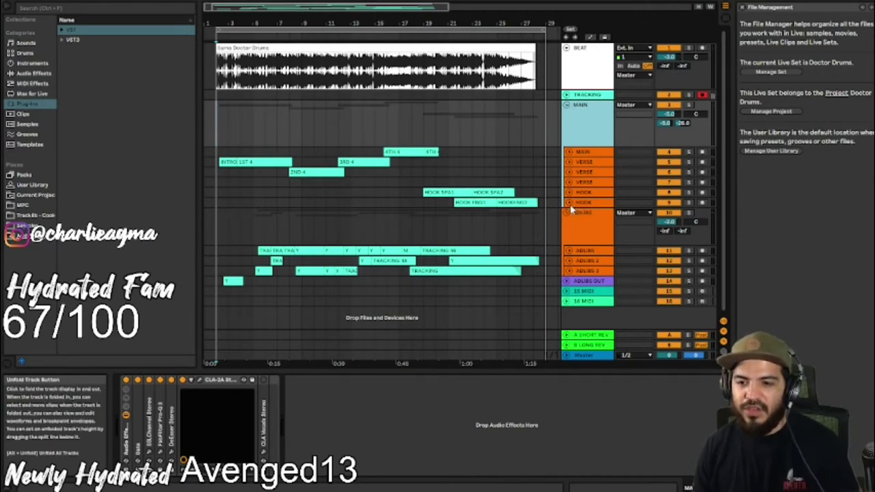
left_click(569, 115)
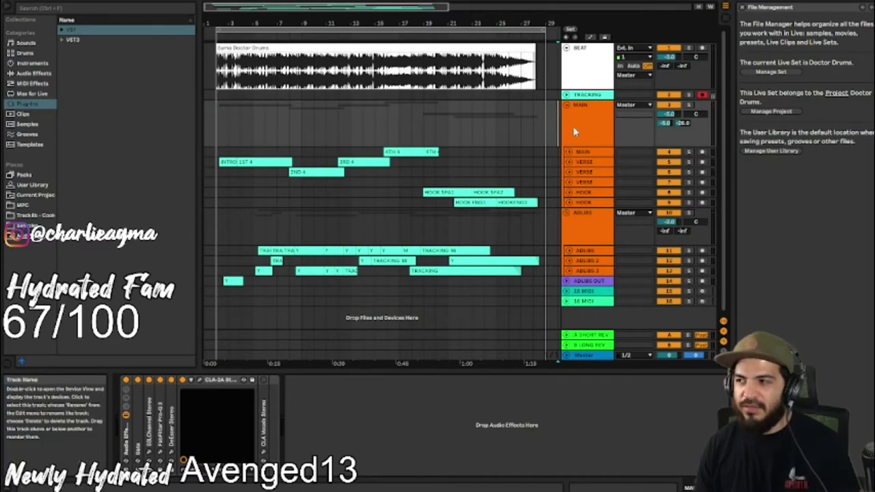
left_click(574, 129)
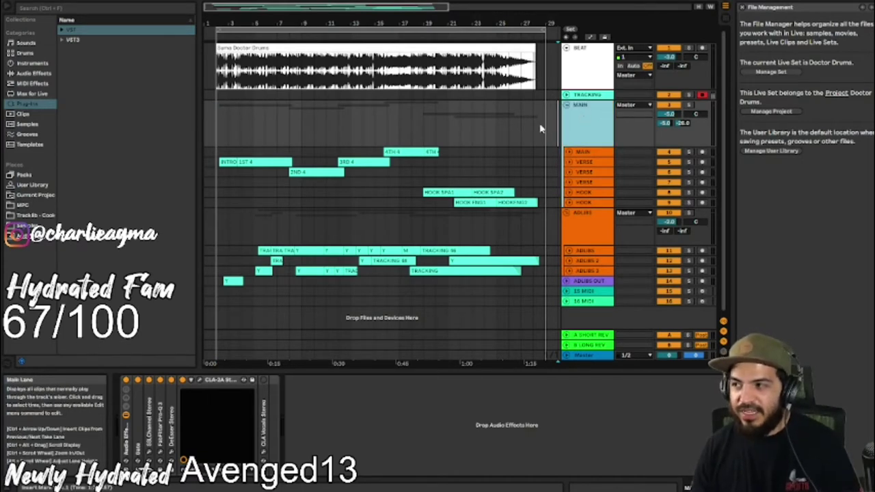
left_click(583, 118)
left_click(585, 117)
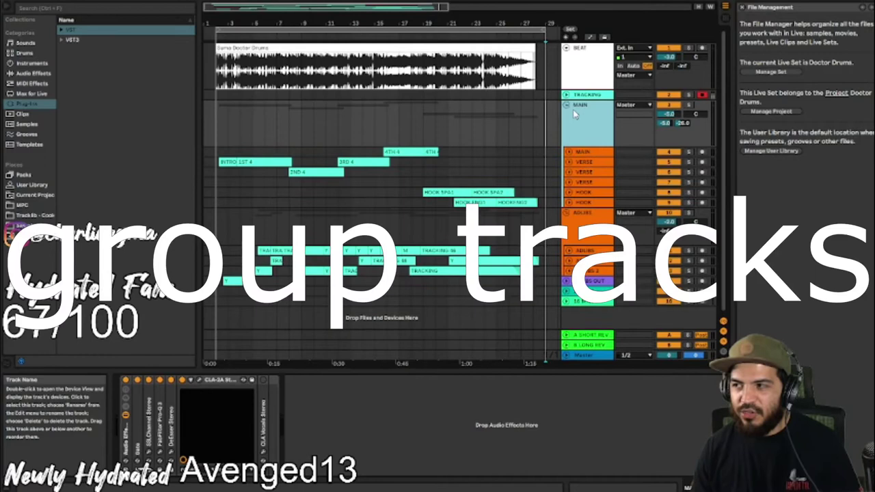
left_click(588, 203)
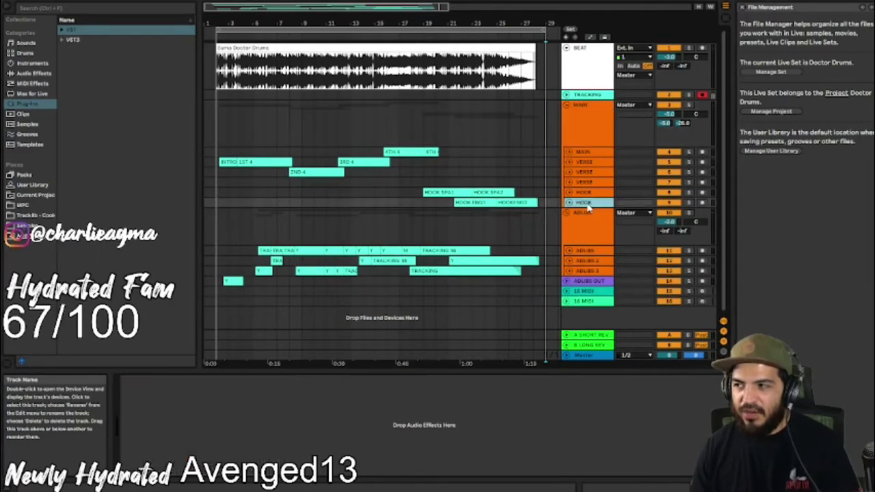
left_click(585, 194)
left_click(585, 182)
left_click(586, 172)
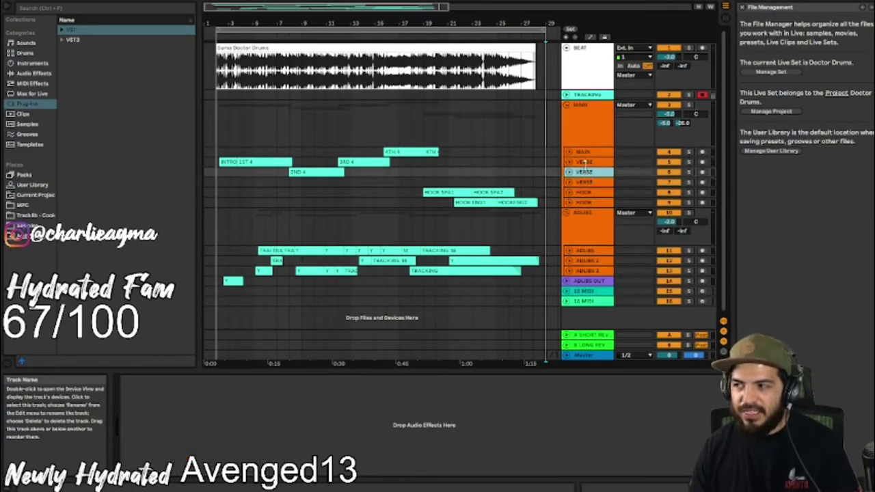
left_click(586, 163)
left_click(586, 153)
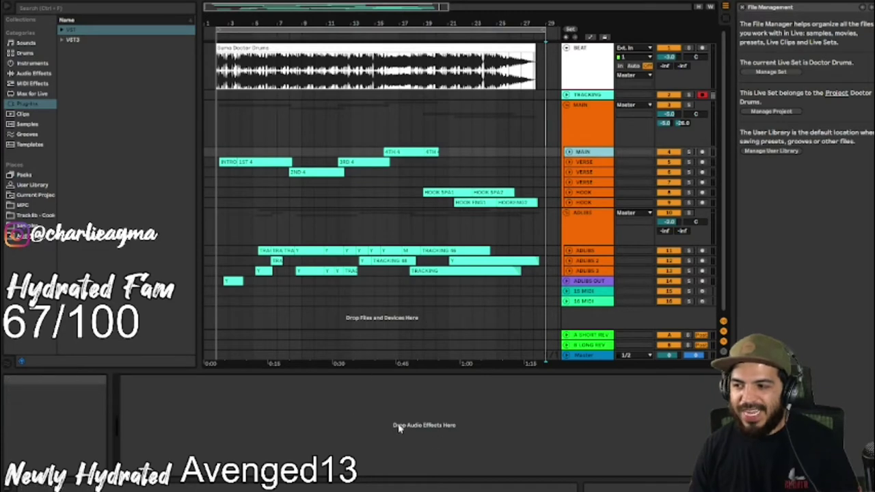
left_click(586, 162)
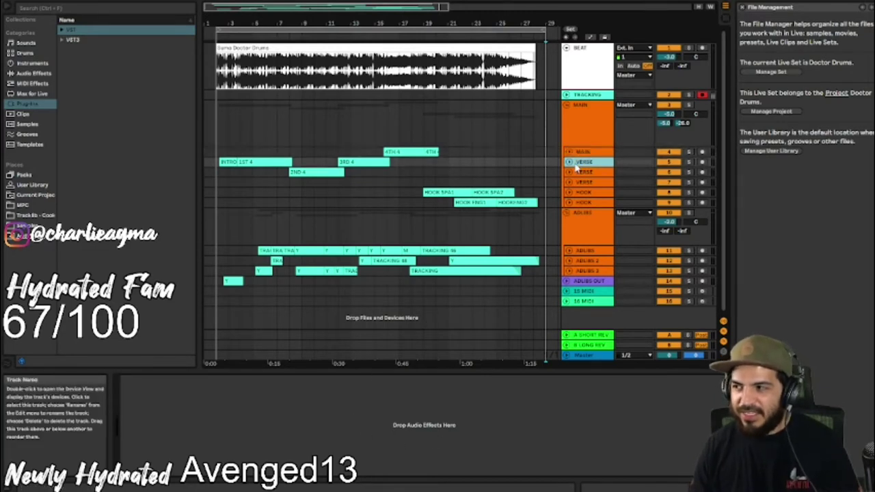
left_click(586, 171)
left_click(586, 181)
left_click(586, 192)
left_click(584, 202)
left_click(586, 223)
left_click(586, 118)
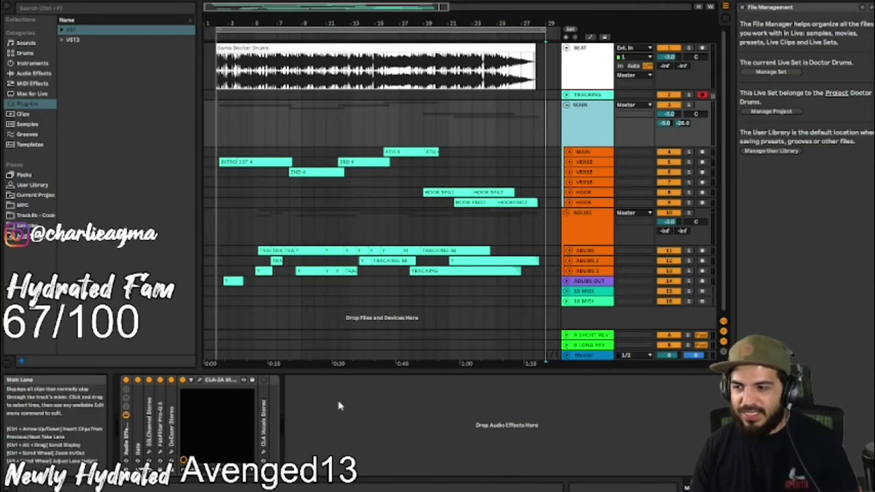
Unfold the Gate, SSL Channel and Pro-Q 3 devices, then fold SSL Channel and Pro-Q 3 again
double_click(138, 417)
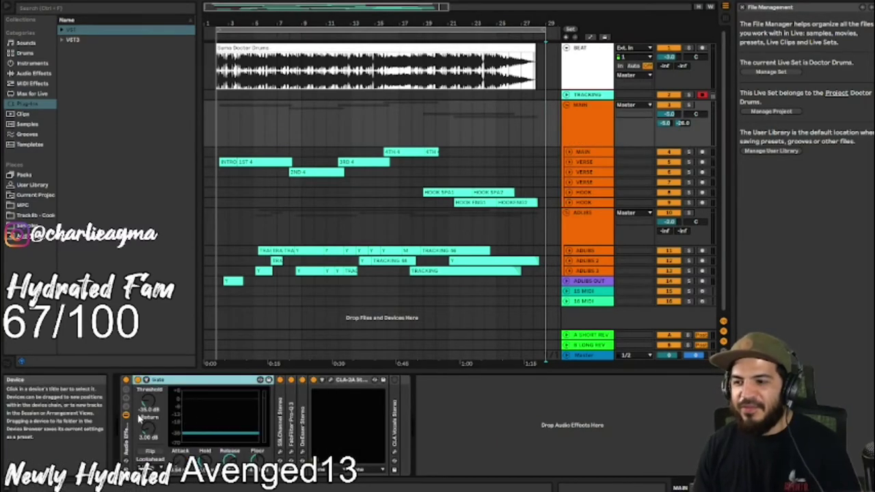
double_click(281, 403)
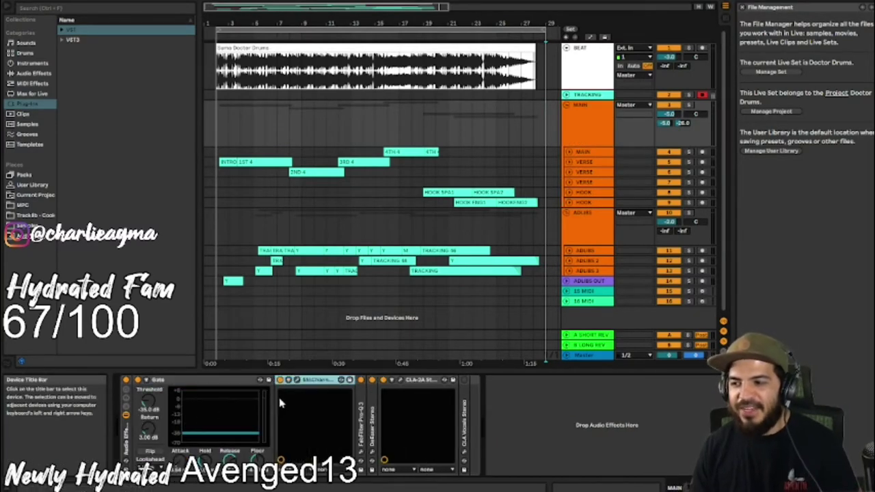
double_click(363, 406)
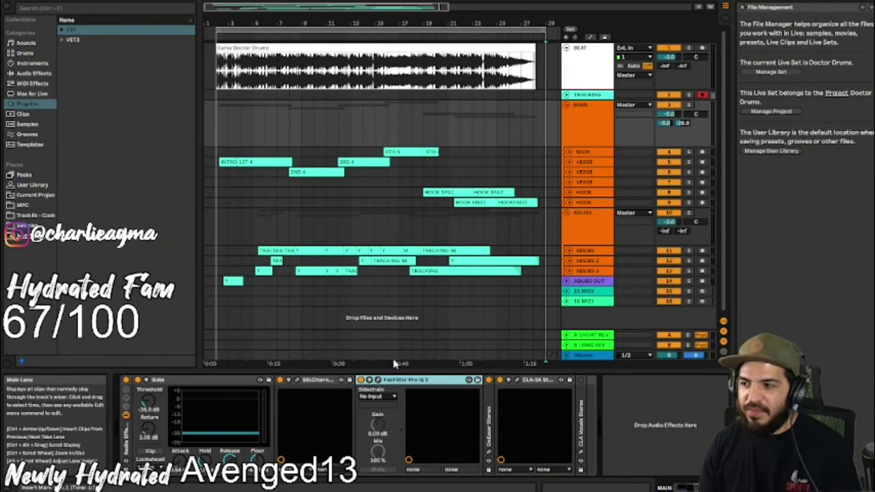
double_click(314, 380)
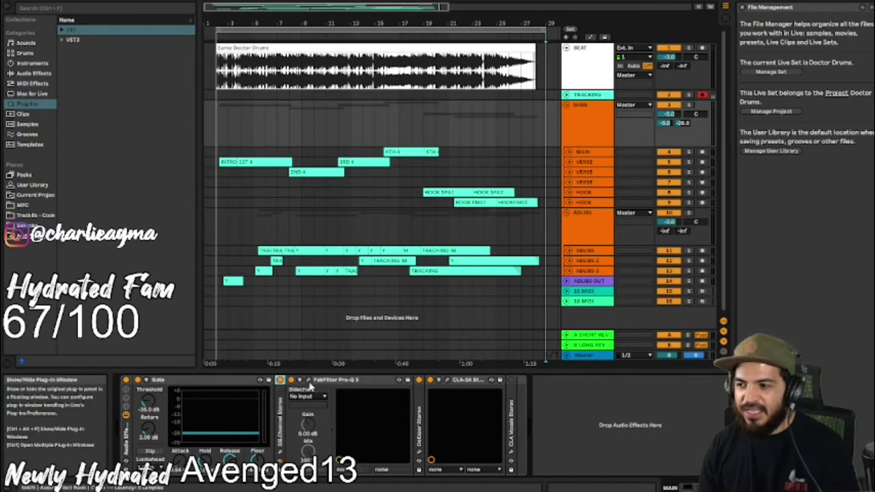
double_click(324, 380)
Fold the Gate and CLA-2A devices, briefly reopening CLA-2A before folding it again
left_click(222, 383)
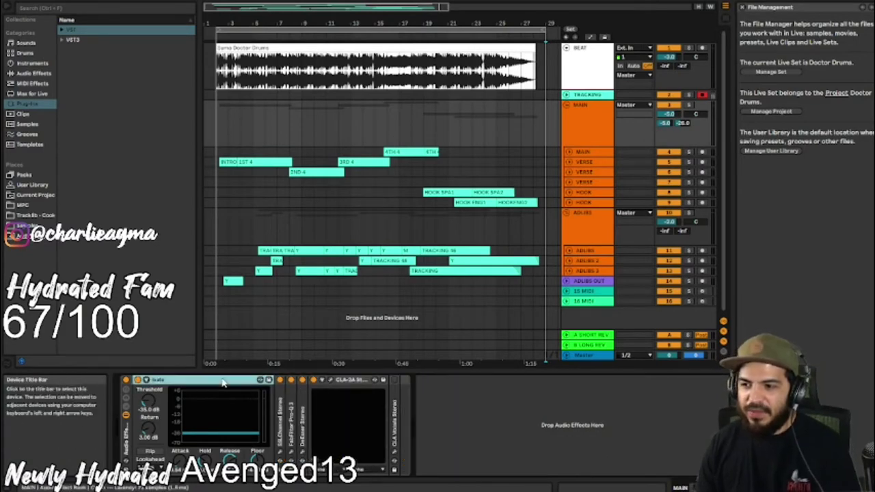
double_click(222, 383)
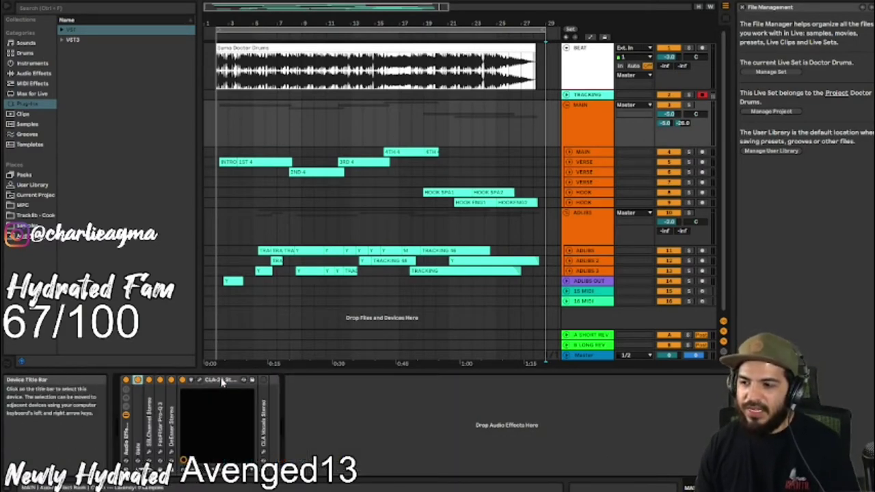
left_click(222, 382)
double_click(222, 383)
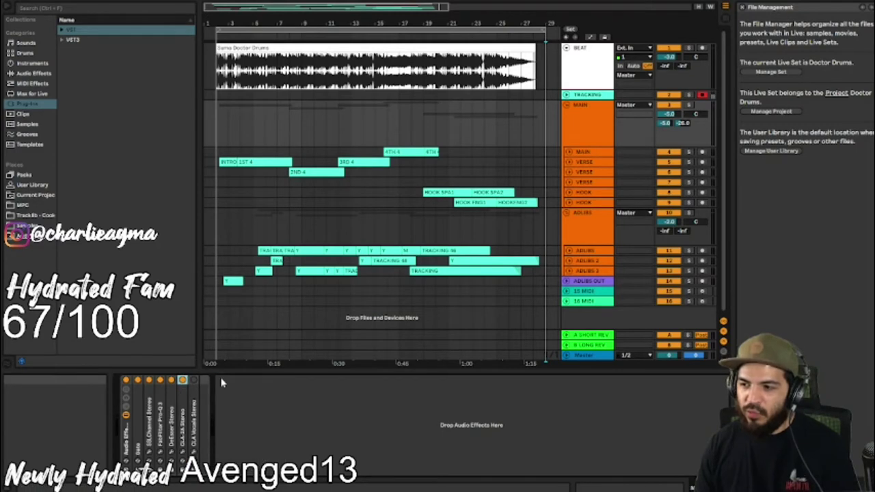
double_click(186, 405)
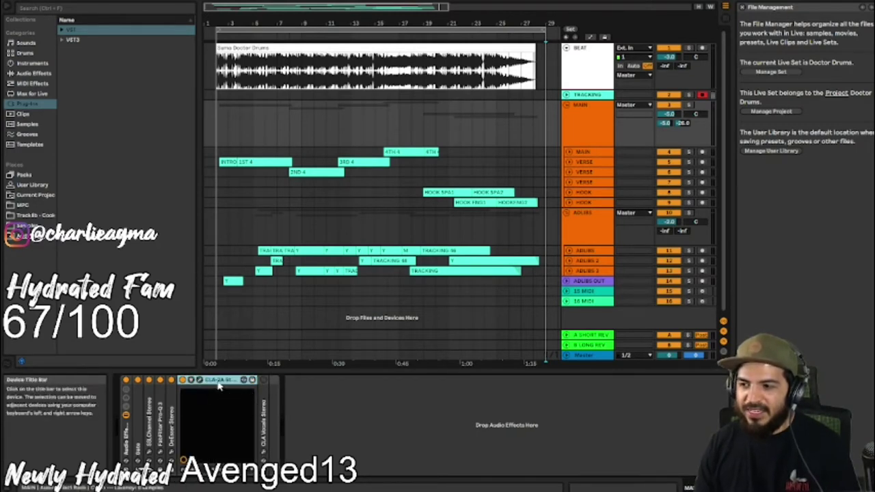
double_click(219, 386)
Expand CLA Vocals, then open, reposition and close its plug-in window
double_click(193, 414)
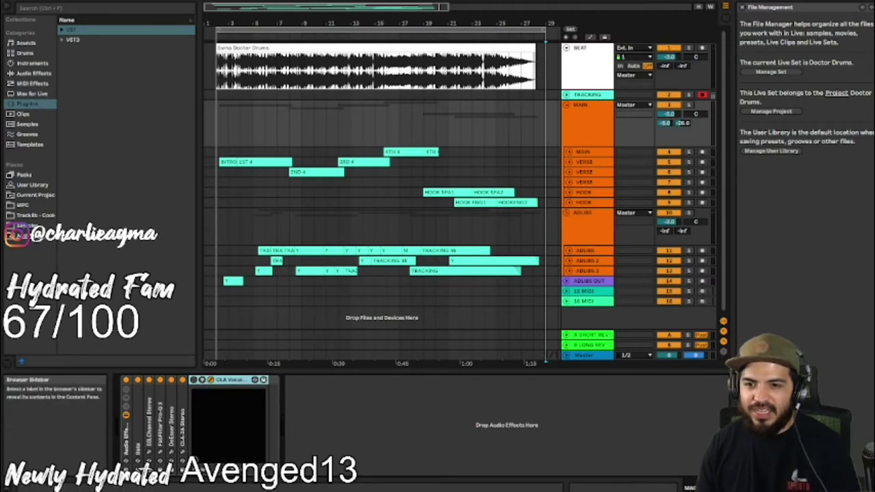
left_click(202, 380)
left_click_drag(443, 110, 402, 95)
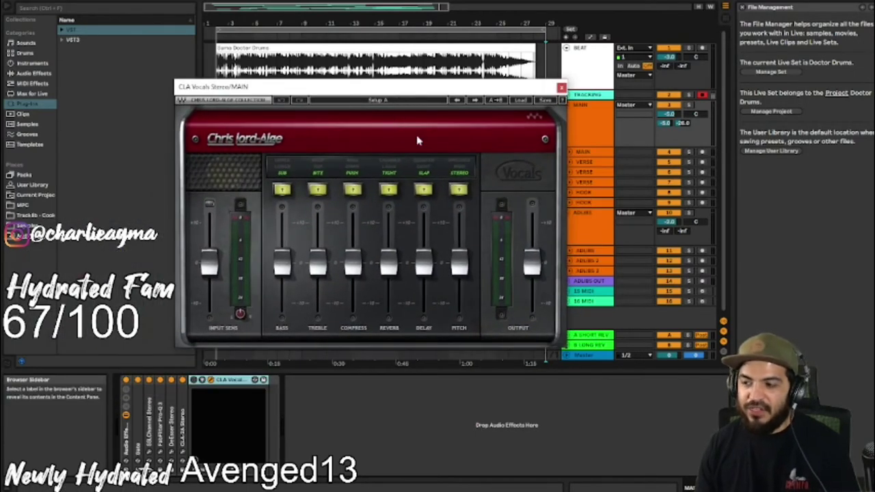
left_click(561, 87)
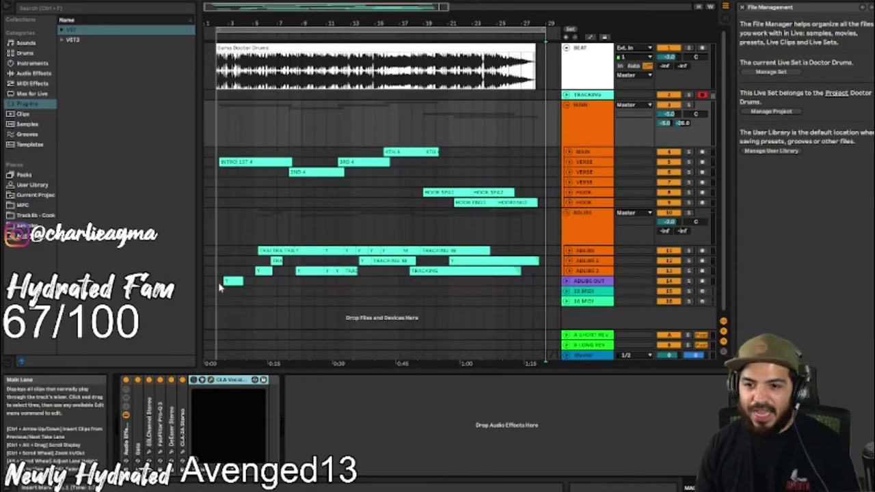
left_click(229, 133)
View the TRACKING track's device chain, then fold the MAIN group to hide VERSE and HOOK
left_click(583, 97)
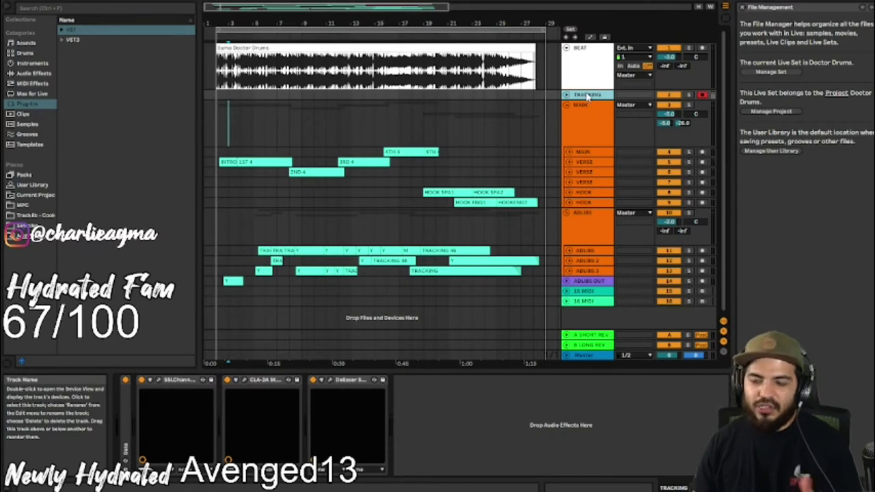
key("ctrl+v")
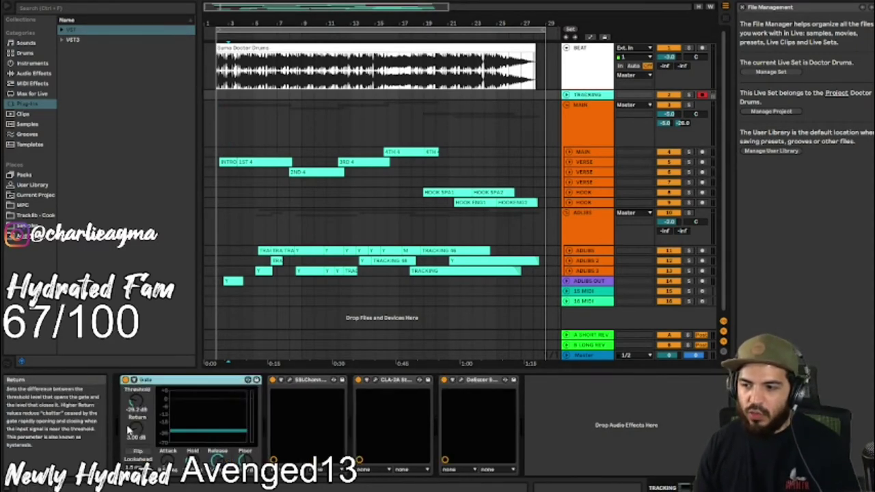
left_click(568, 104)
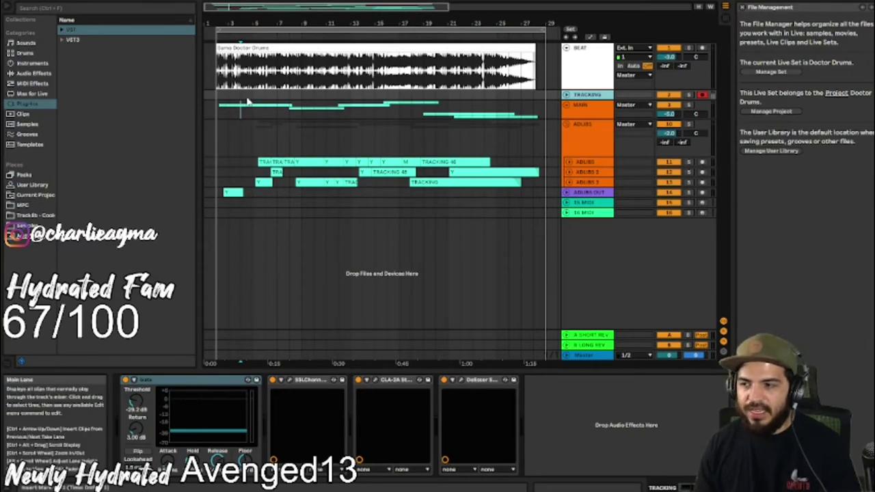
Expand ADLIBS' Gate, SSL Channel, De-Esser and CLA-2A devices, then reselect the MAIN group
left_click(582, 131)
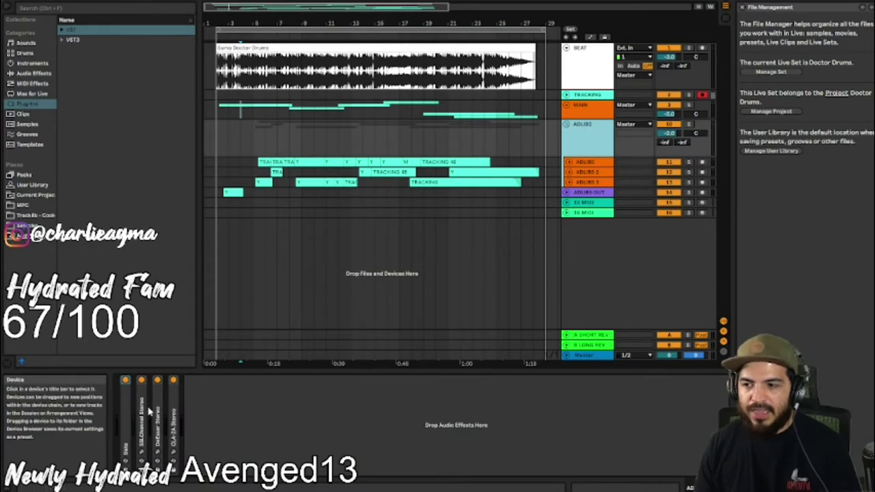
double_click(130, 422)
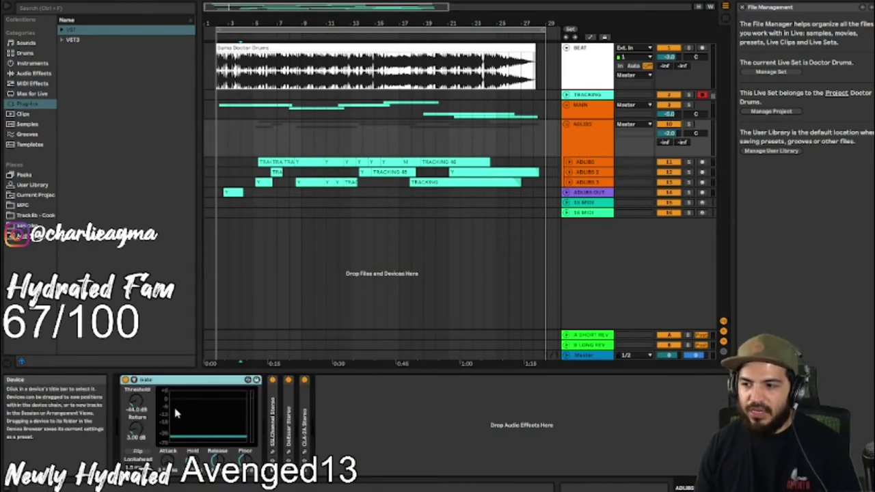
double_click(273, 404)
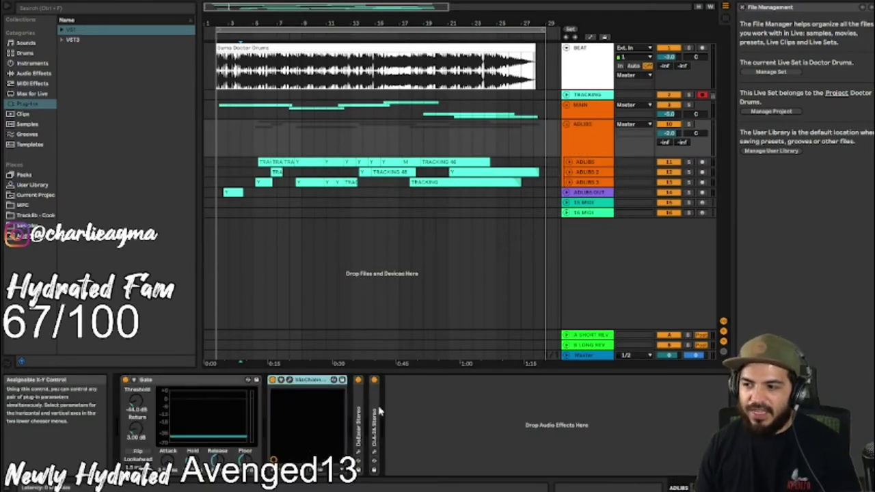
double_click(359, 410)
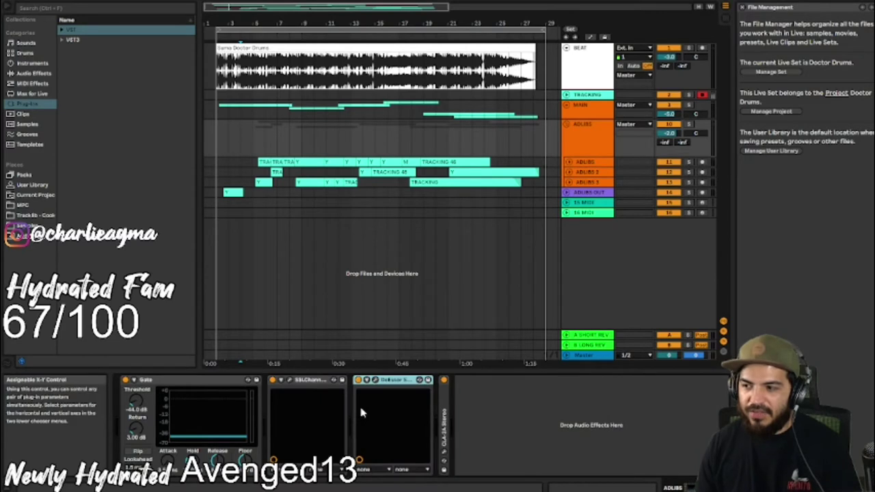
double_click(443, 411)
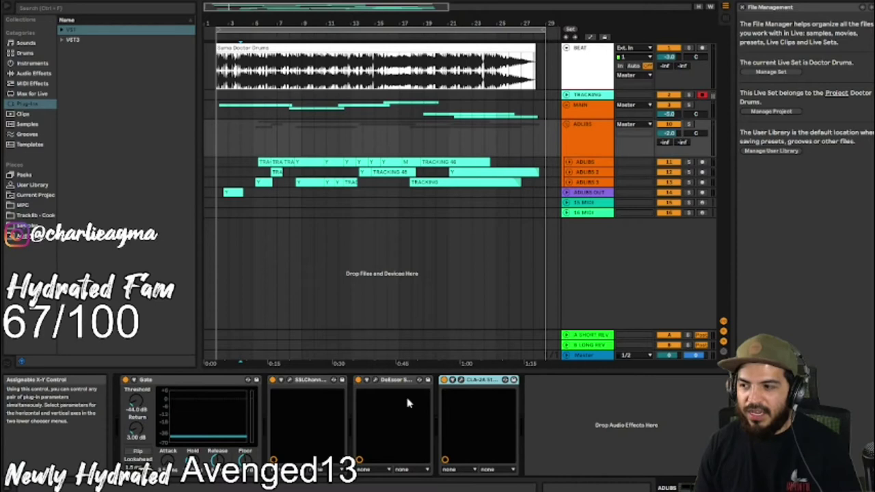
left_click(592, 112)
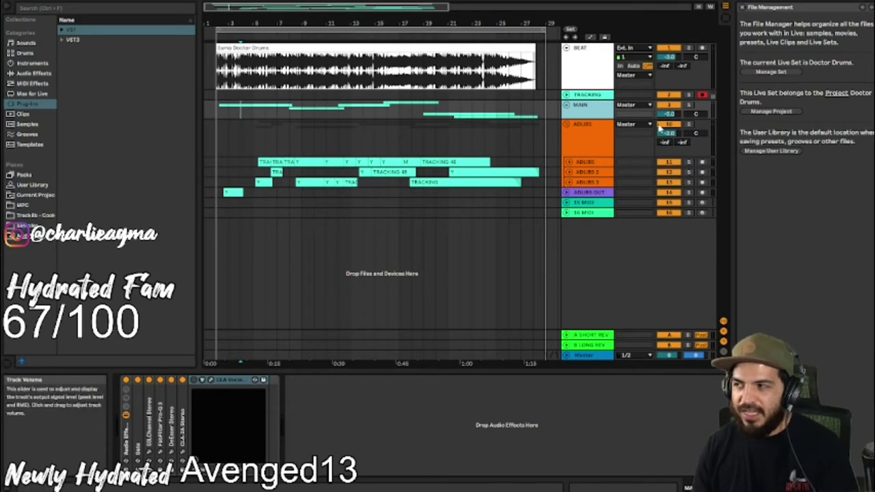
Unfold MAIN, inspect the B LONG REV and A SHORT REV returns, then select the 10 MIDI track
left_click(567, 105)
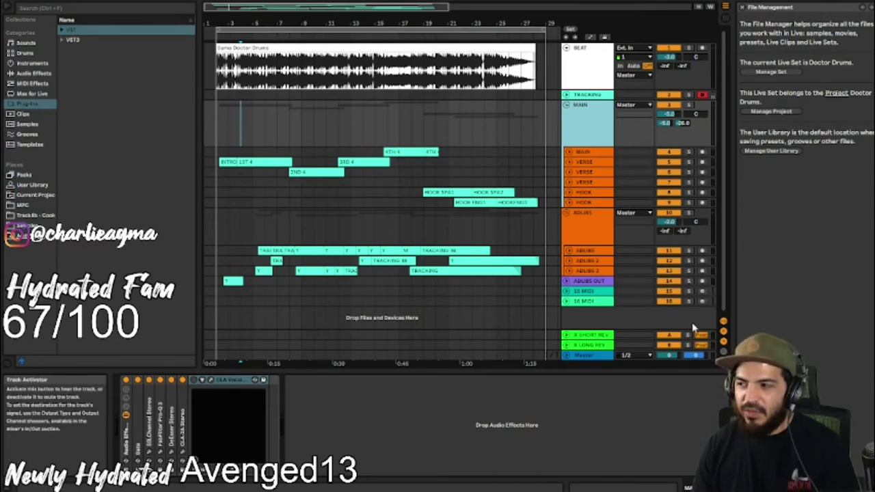
left_click(606, 336)
left_click(603, 346)
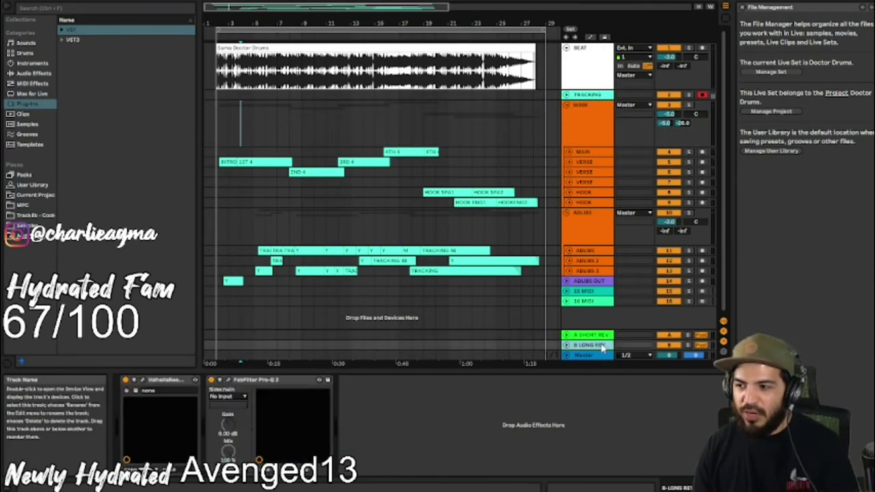
left_click(597, 336)
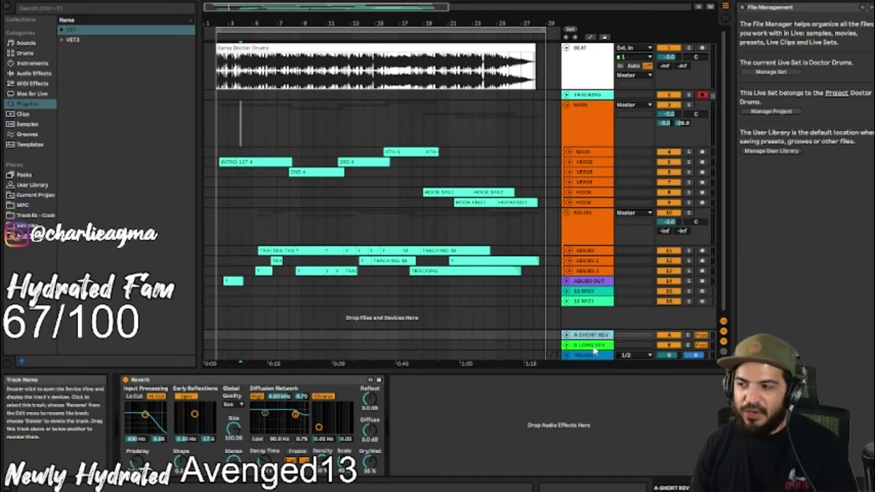
left_click(203, 382)
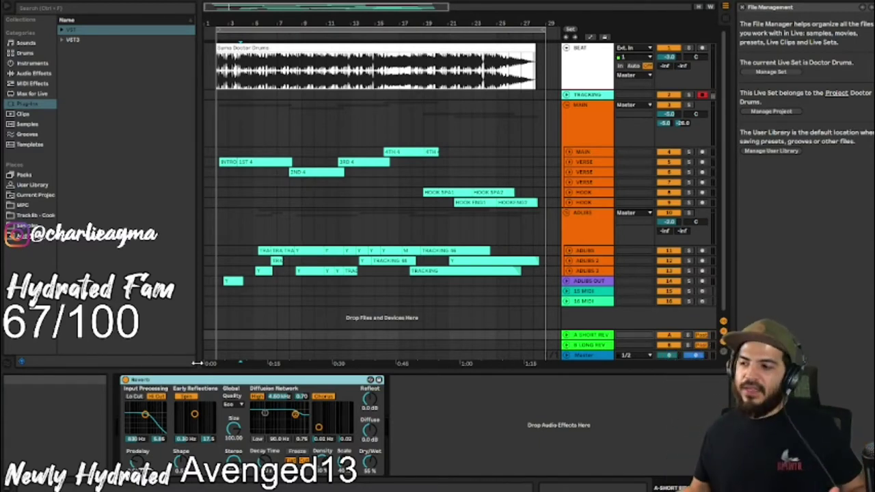
left_click(588, 301)
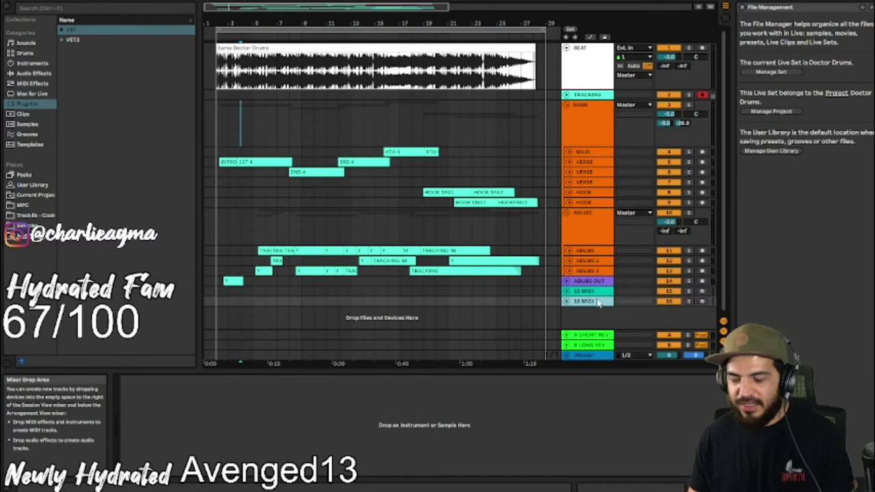
Show TRACKING's Gate, SSL Channel, CLA-2A and DeEsser chain and select its TRACKING clip
left_click(588, 94)
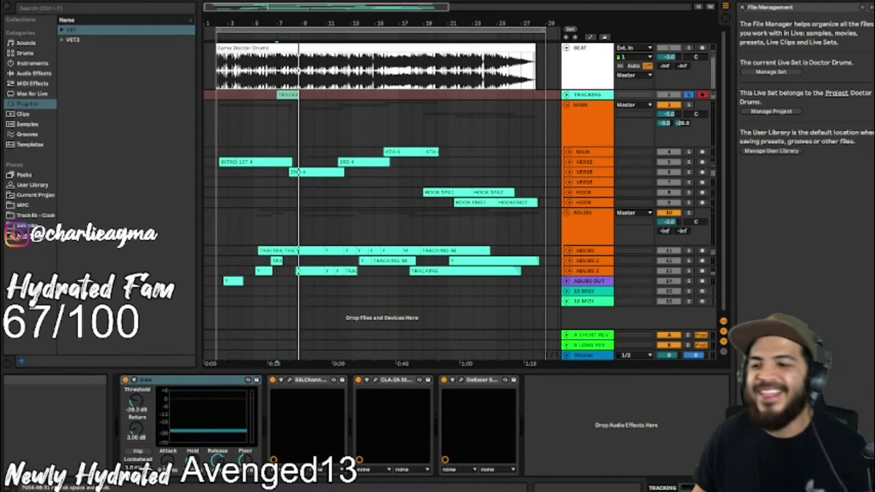
left_click(287, 94)
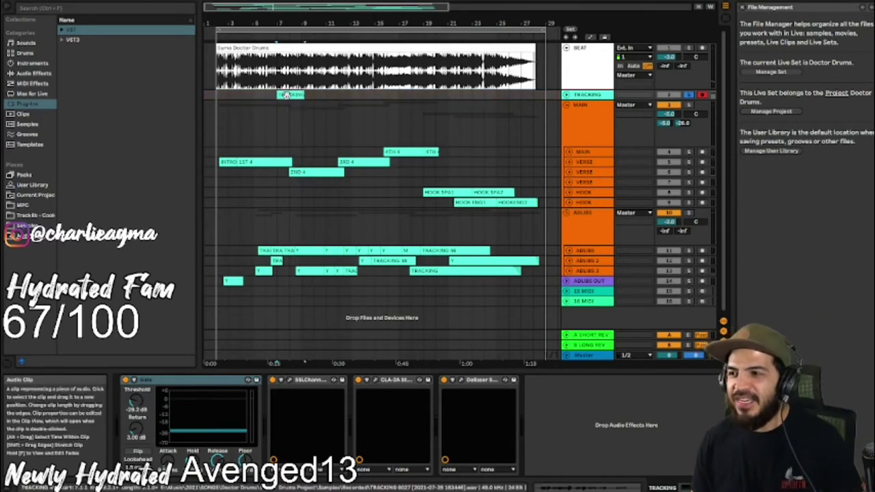
mouse_move(286, 95)
left_mouse_down()
mouse_move(288, 172)
mouse_move(294, 94)
left_mouse_up()
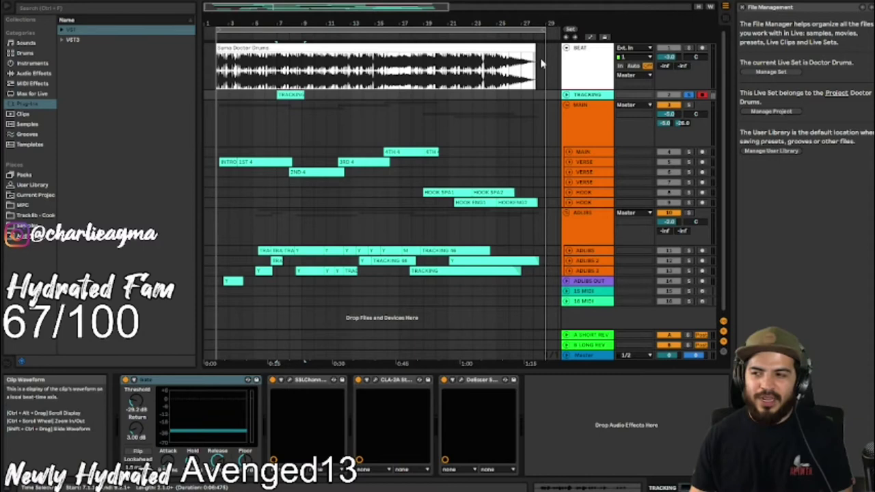
Set the arrangement loop to about bars 7–8 around the TRACKING clip and loop-record with F9
right_click(588, 98)
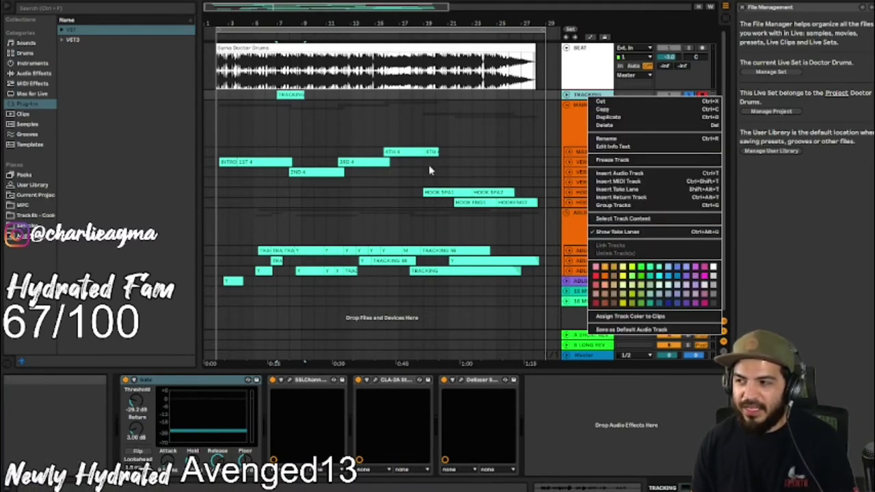
left_click(299, 89)
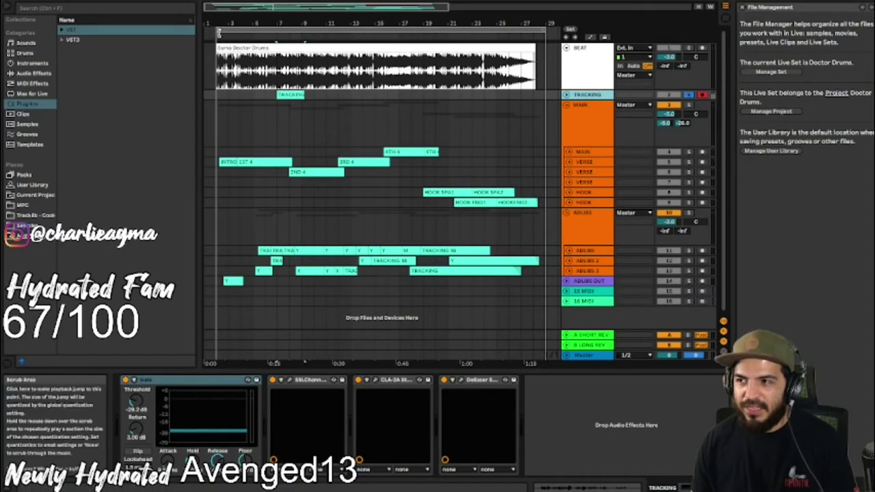
left_click_drag(218, 32, 278, 32)
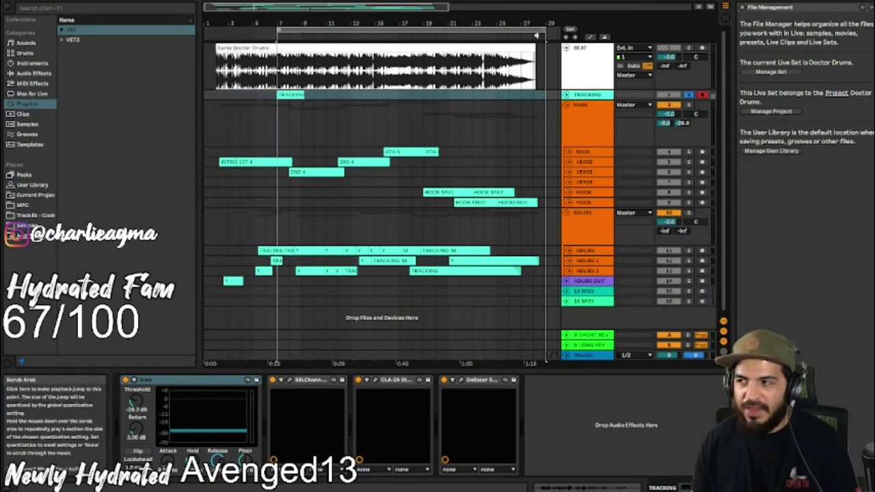
left_click_drag(544, 32, 302, 32)
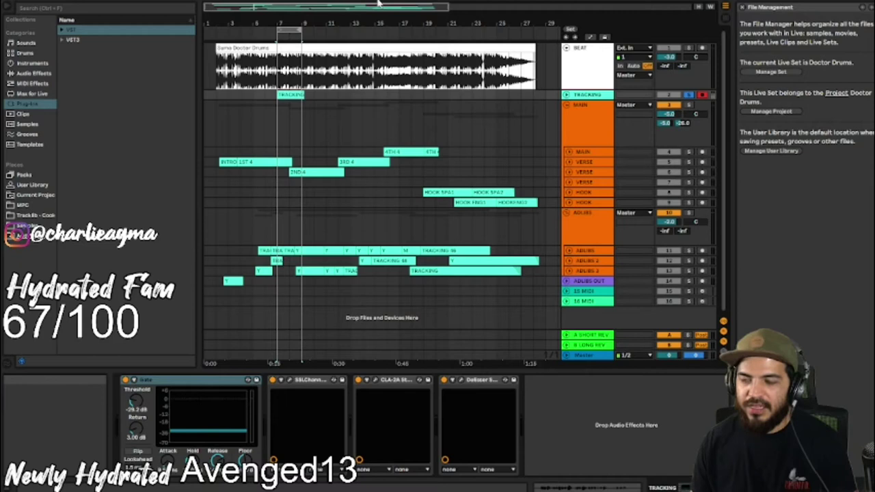
key("F9")
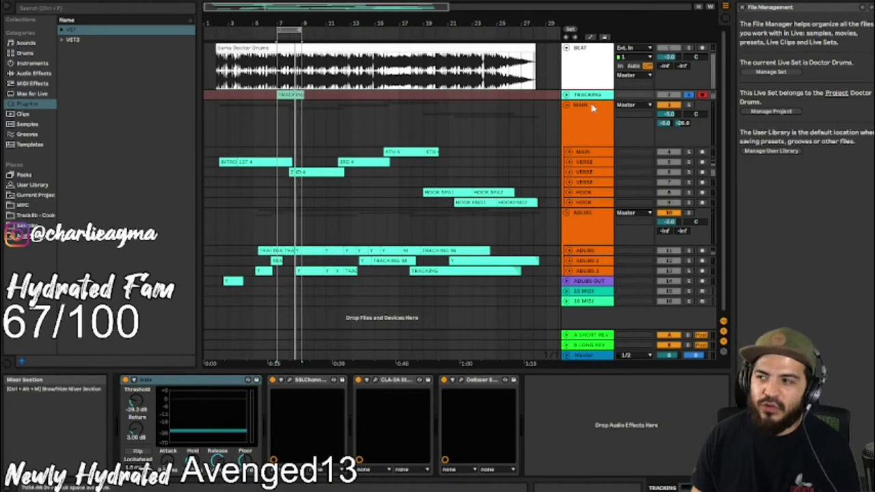
Stop recording, toggle Show Take Lanes on for TRACKING, and scroll down to take 48
left_click(566, 95)
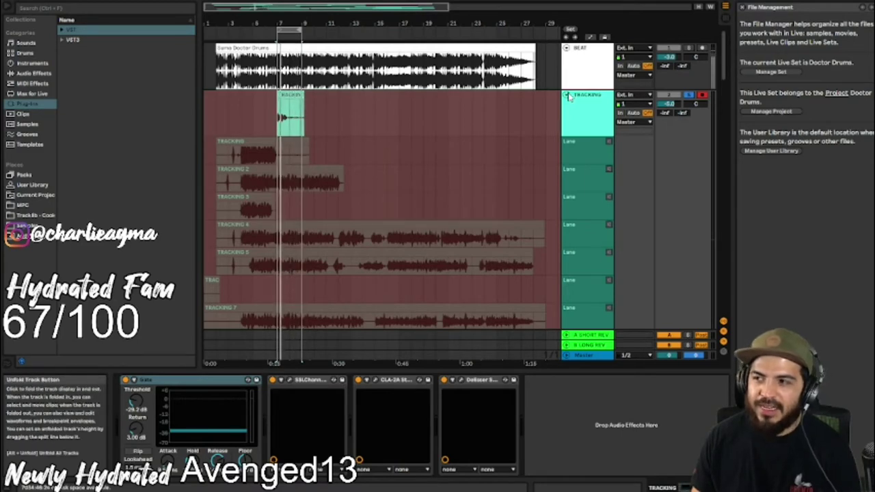
key("space")
right_click(586, 99)
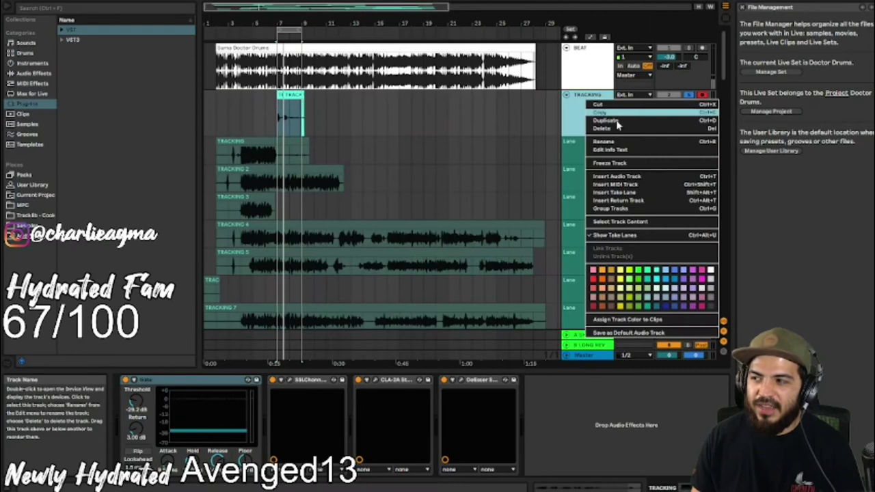
left_click(645, 235)
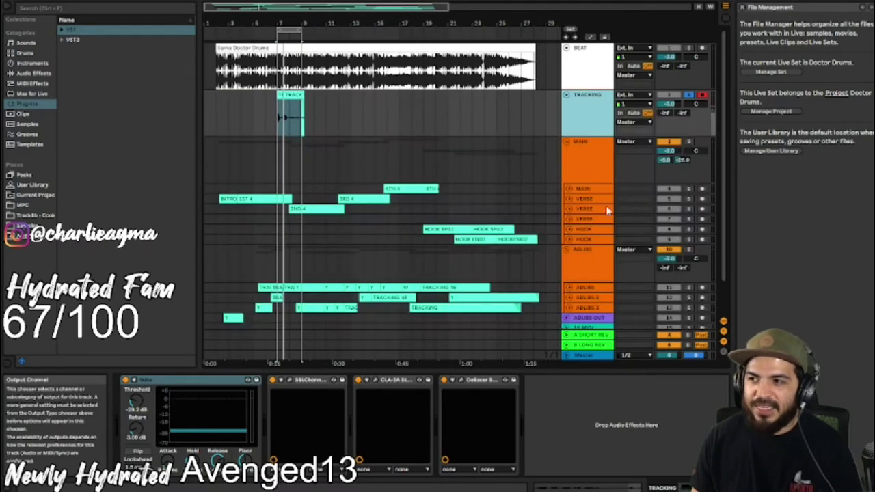
right_click(573, 103)
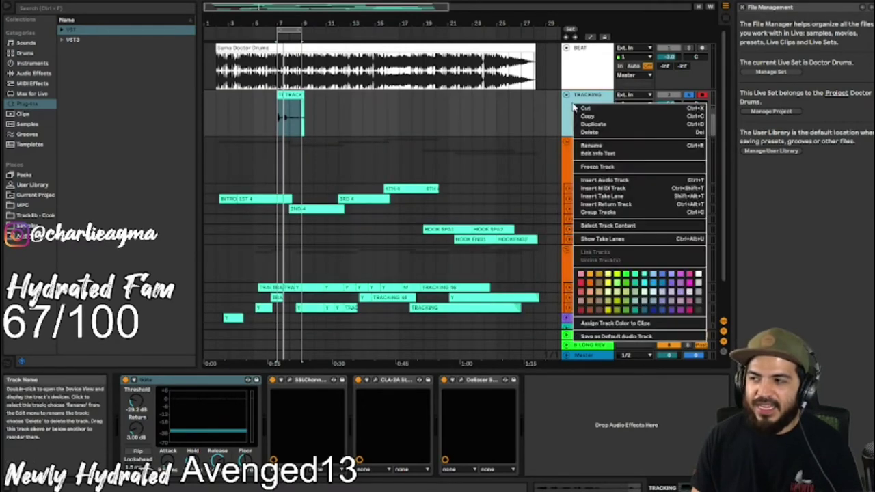
left_click(635, 241)
scroll(379, 177, "down", 5)
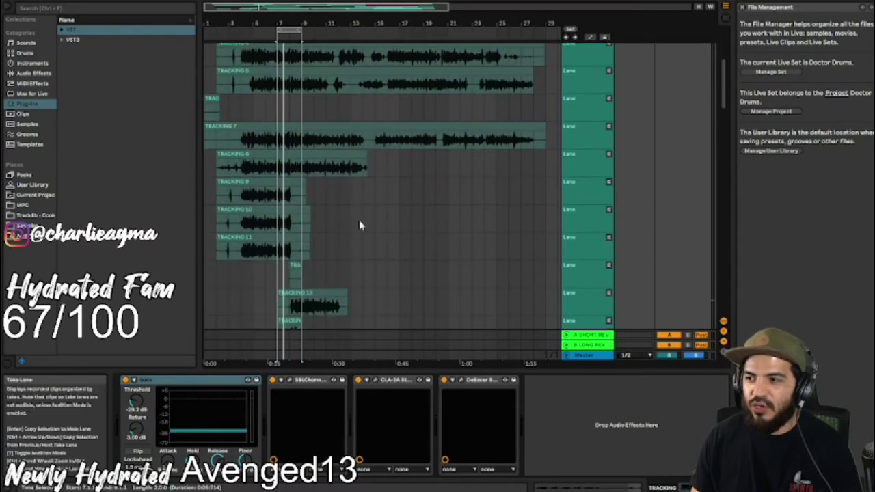
scroll(361, 225, "down", 12)
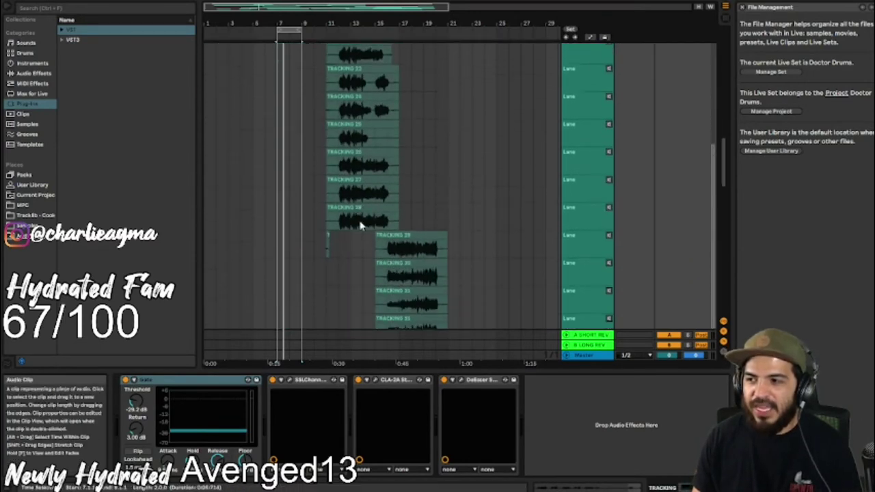
scroll(359, 222, "down", 15)
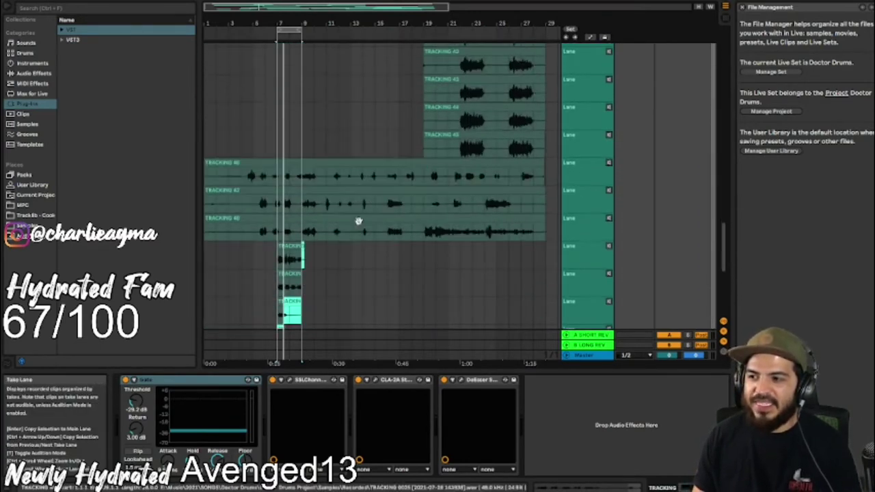
scroll(359, 221, "down", 4)
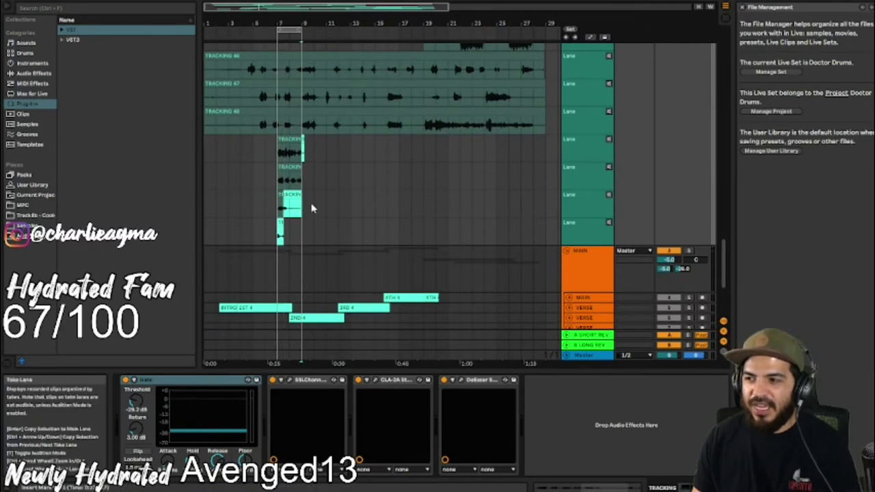
Select take sections, including part of TRACKING 50, and add them to the comp
left_click_drag(282, 158, 292, 160)
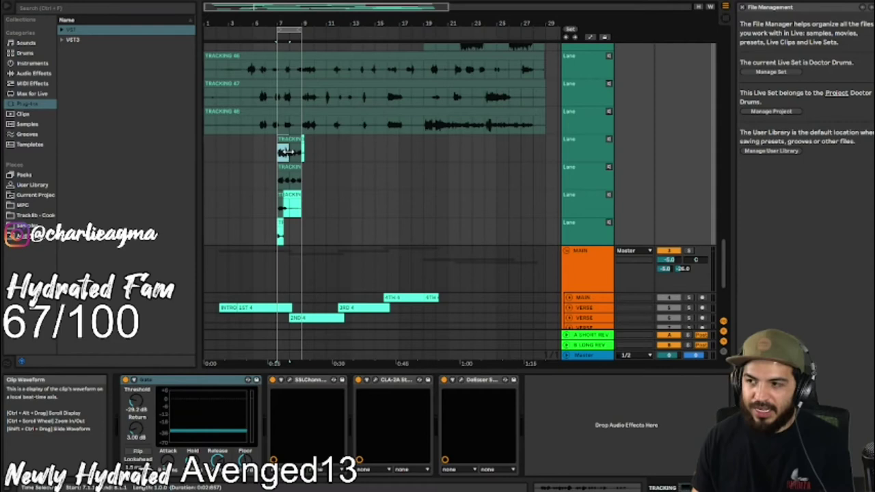
left_click(287, 152)
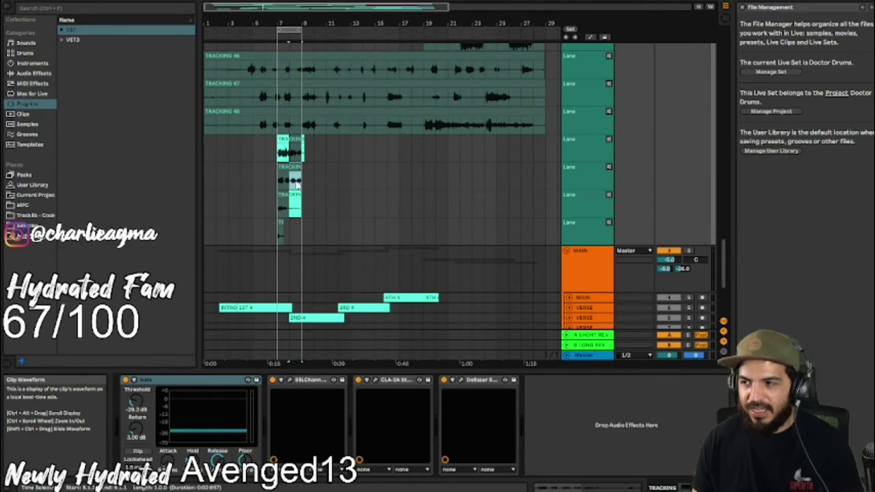
scroll(296, 184, "up", 10)
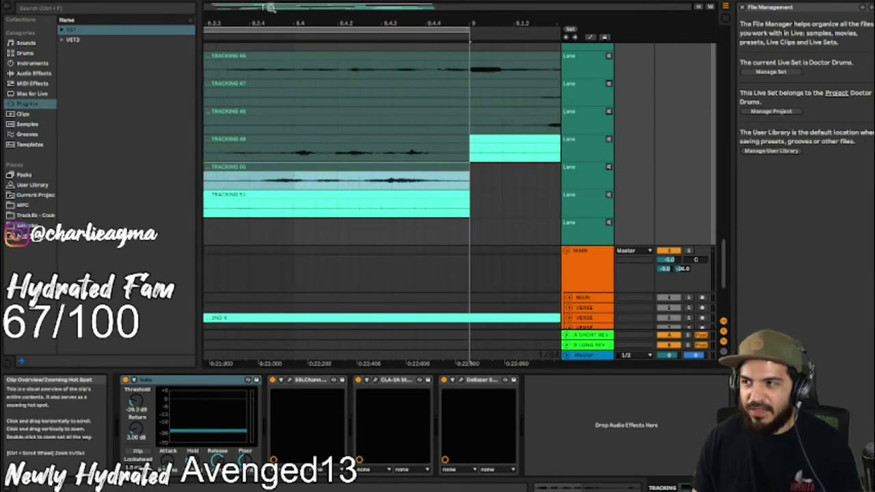
mouse_move(270, 7)
left_mouse_down()
mouse_move(352, 171)
mouse_move(373, 181)
left_mouse_up()
left_click(352, 175)
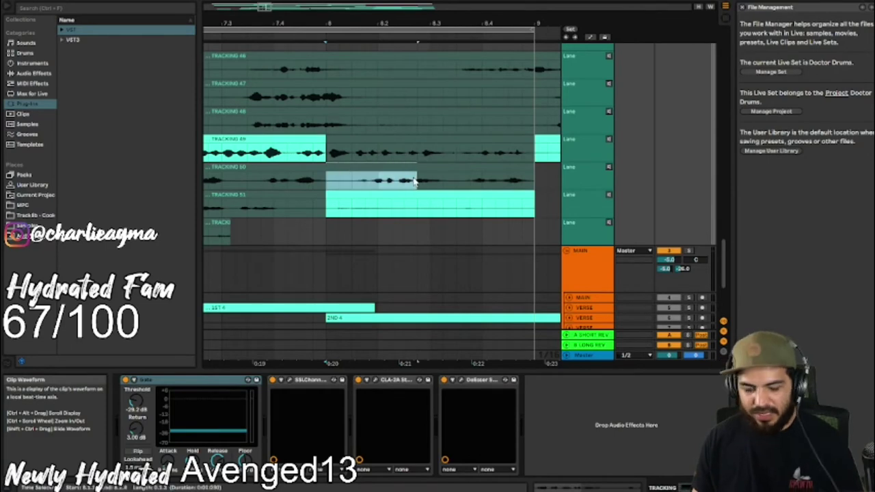
key("Return")
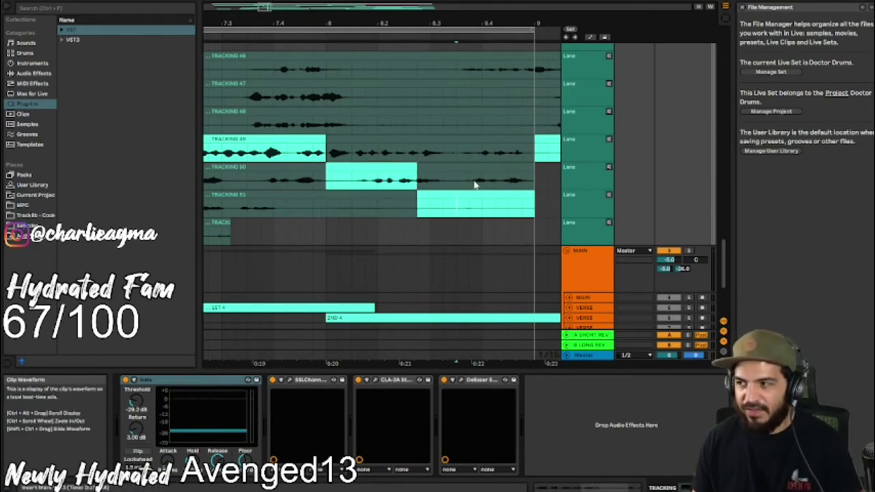
Play back the comped vocal and extend take 50's section in the comp
key("space")
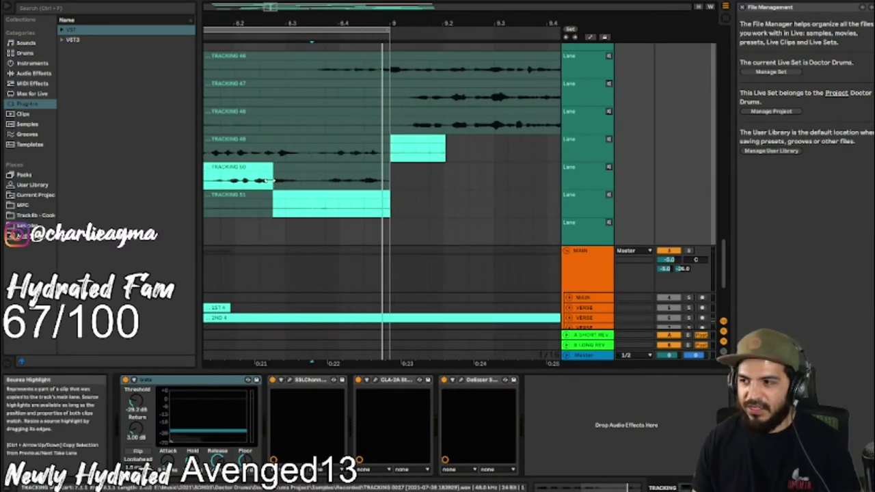
left_click_drag(272, 182, 354, 180)
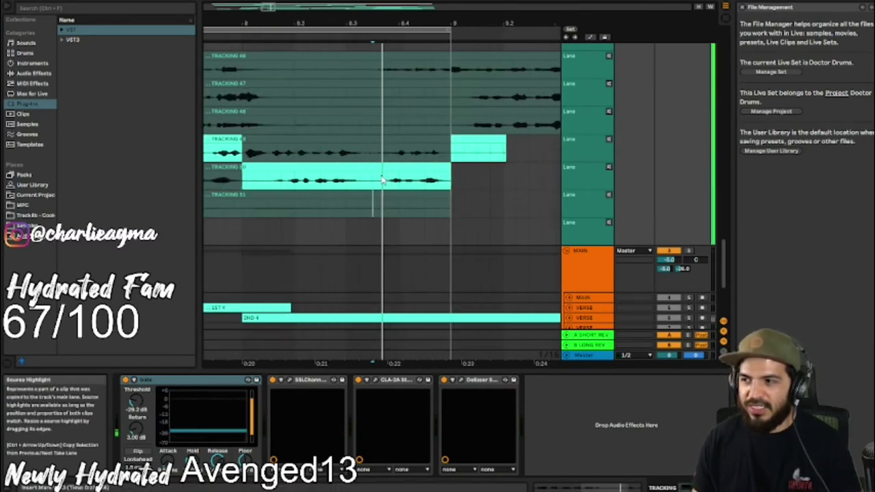
scroll(607, 193, "up", 10)
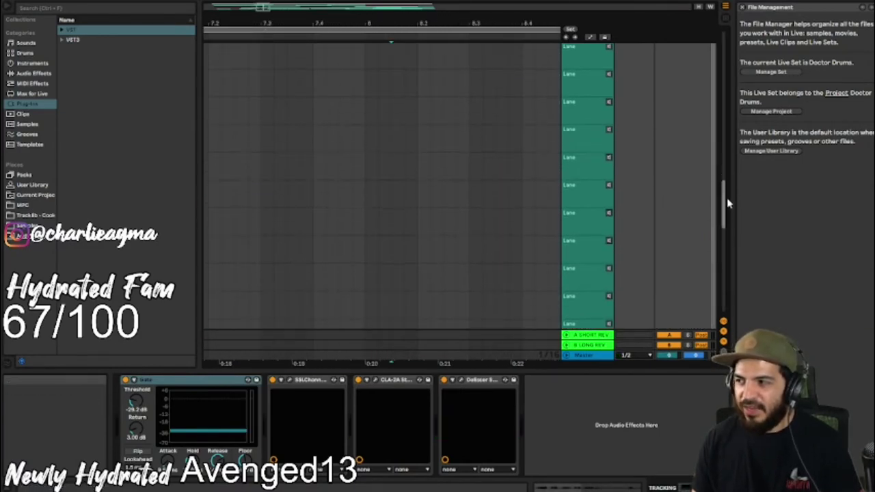
Zoom out to the whole song, hide the take lanes and clear the clip selection
left_click_drag(727, 198, 711, 60)
key("ctrl+alt+u")
key("w")
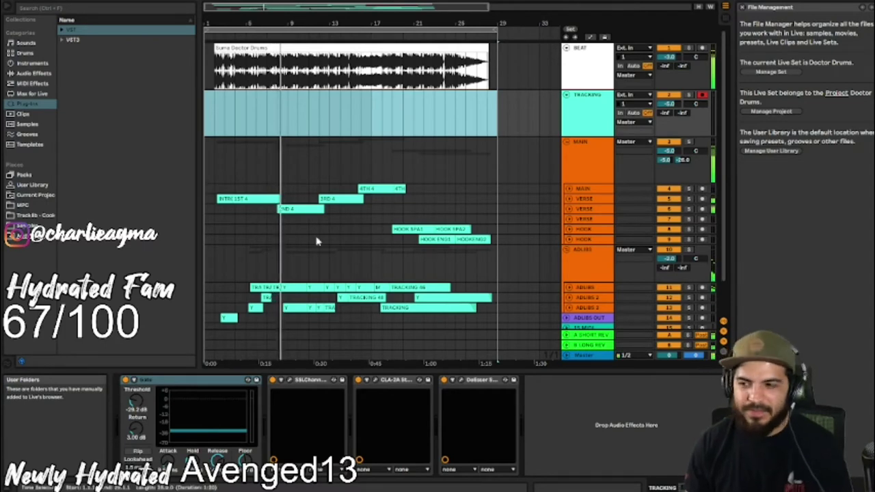
left_click(277, 222)
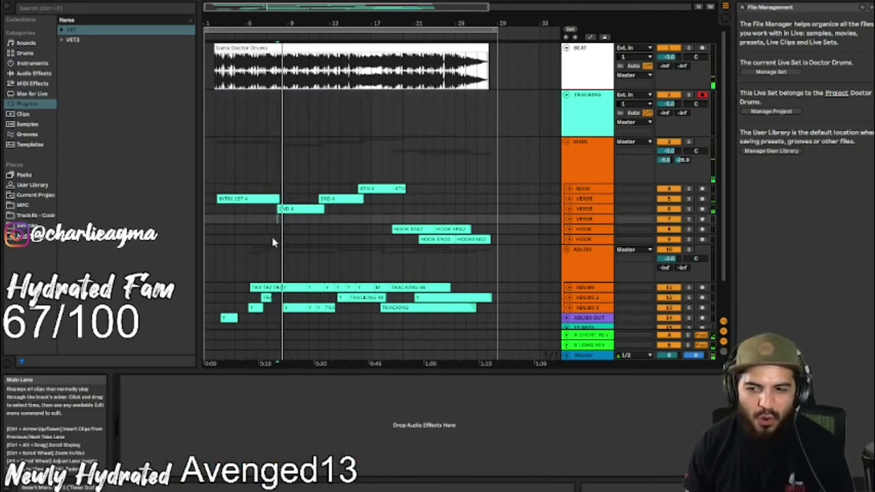
Start a new Live Set, saving changes to Doctor Drums
key("alt+f")
key("n")
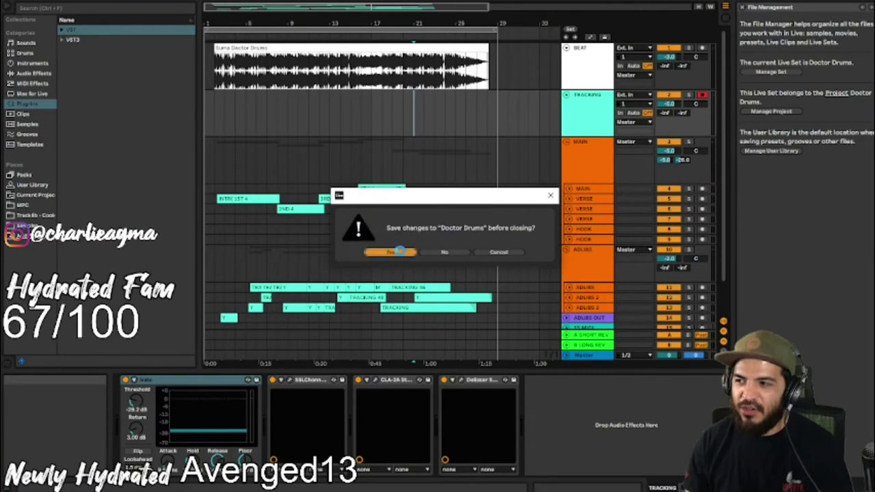
left_click(400, 252)
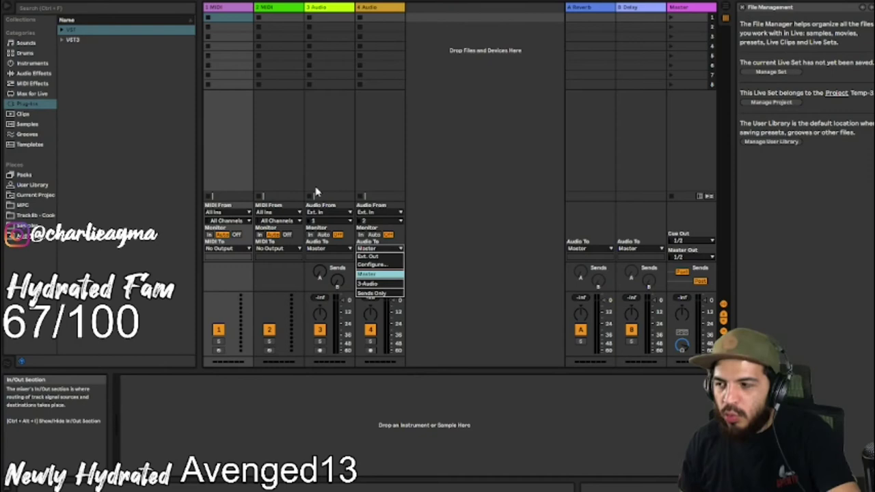
Keep the track output on Master and switch to the Arrangement view
left_click(492, 281)
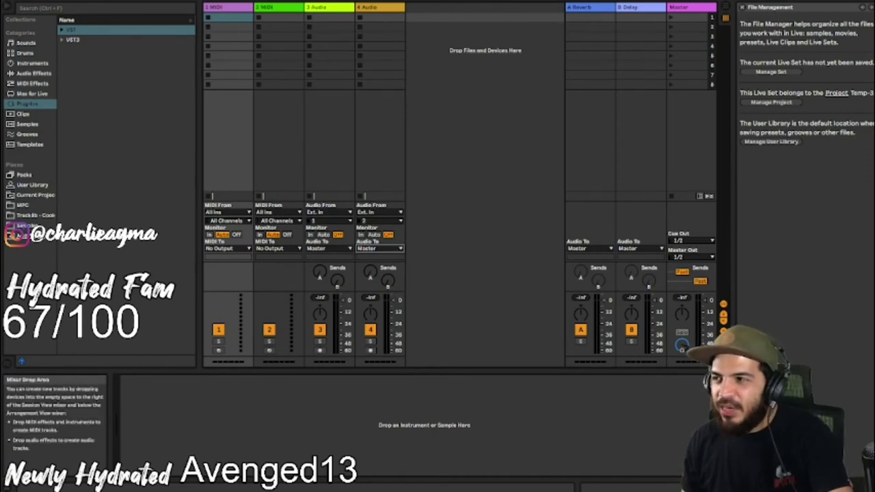
key("Tab")
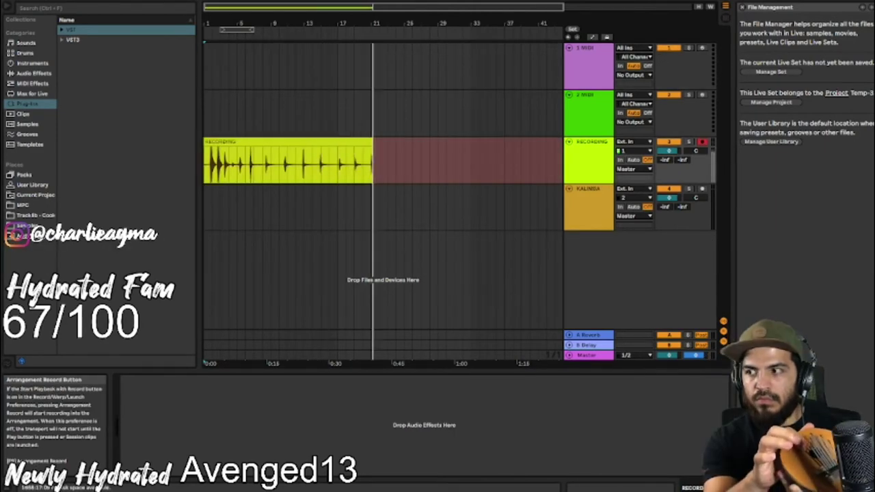
Stop the kalimba recording and load the spQualizr2 equaliser onto the KALIMBA track
key("space")
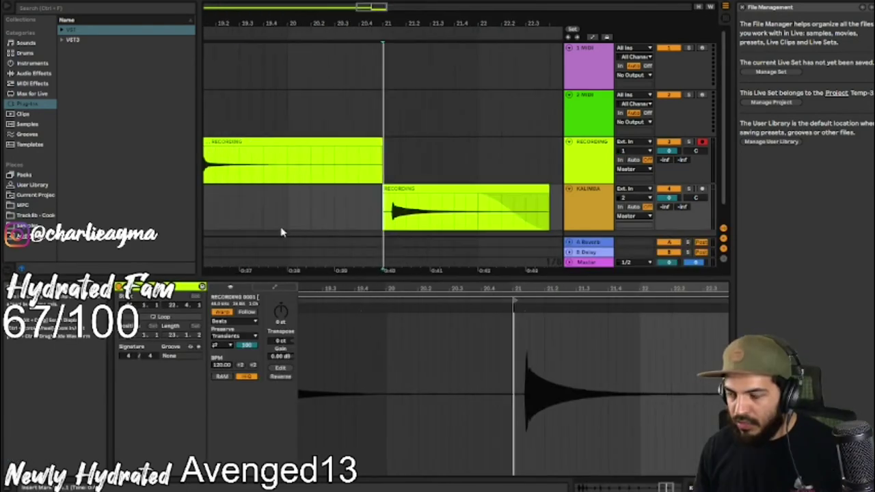
left_click(595, 196)
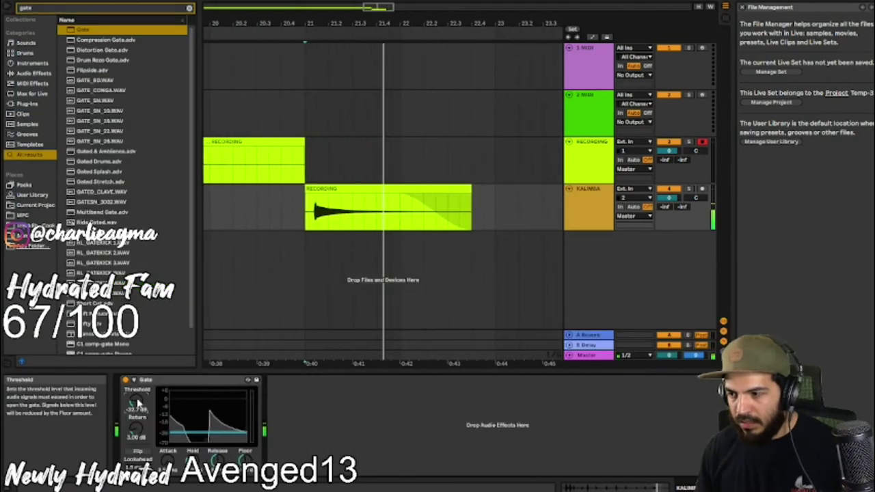
key("space")
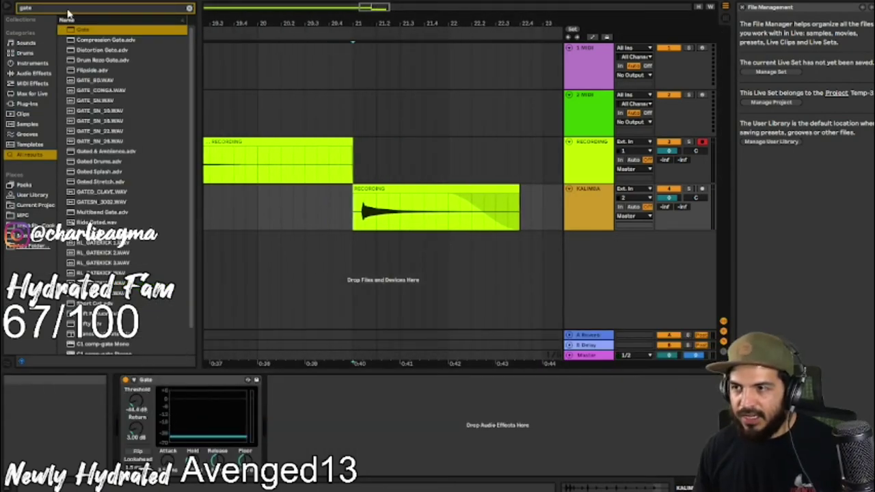
type("qua")
double_click(91, 222)
key("space")
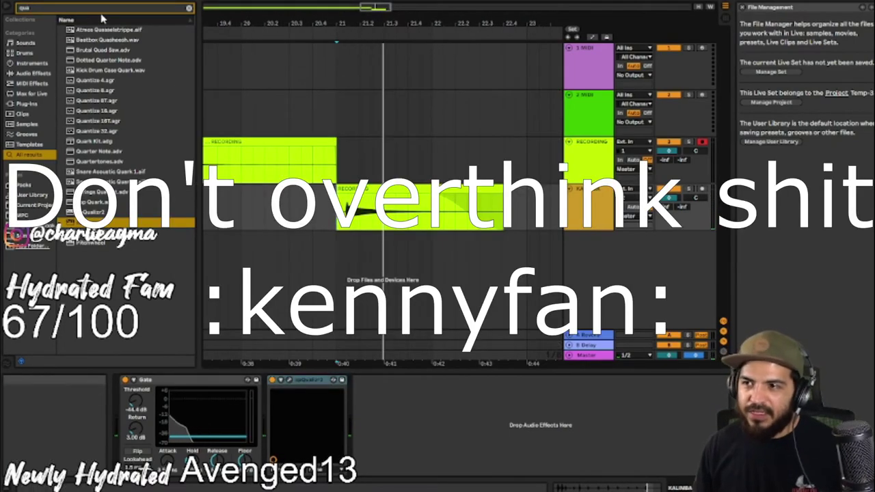
Search for the Tuner and load it onto the KALIMBA track
key("ctrl+f")
type("tuner")
key("Return")
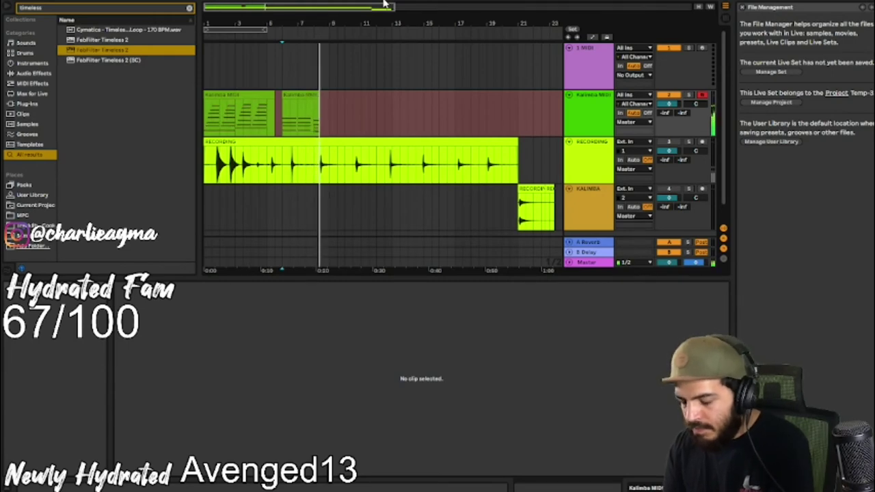
Stop the kalimba recording and switch Timeless 2 to the Sick Vowels X5 preset
key("space")
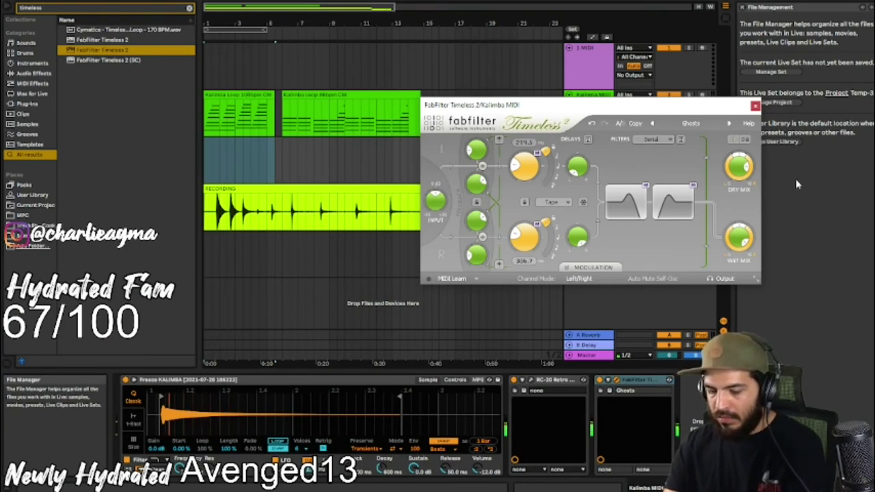
left_click(729, 123)
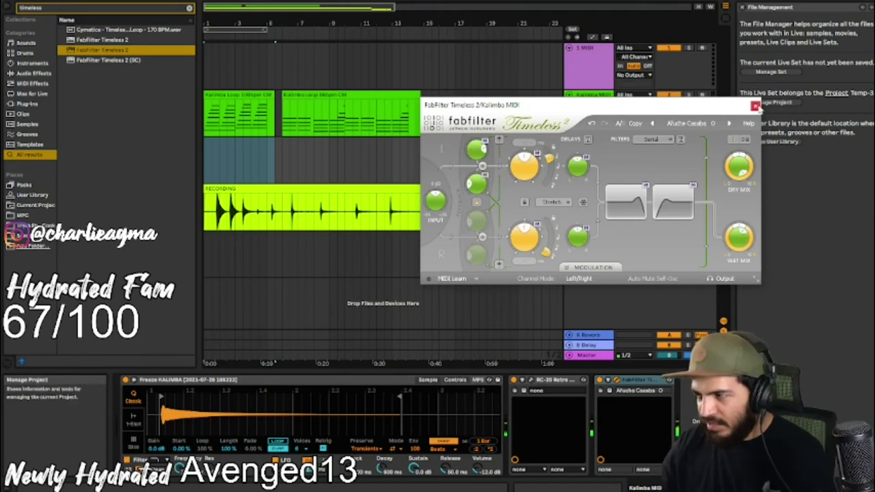
left_click(755, 106)
Start recording a new take on the Kalimba MIDI track with F9
left_click(758, 103)
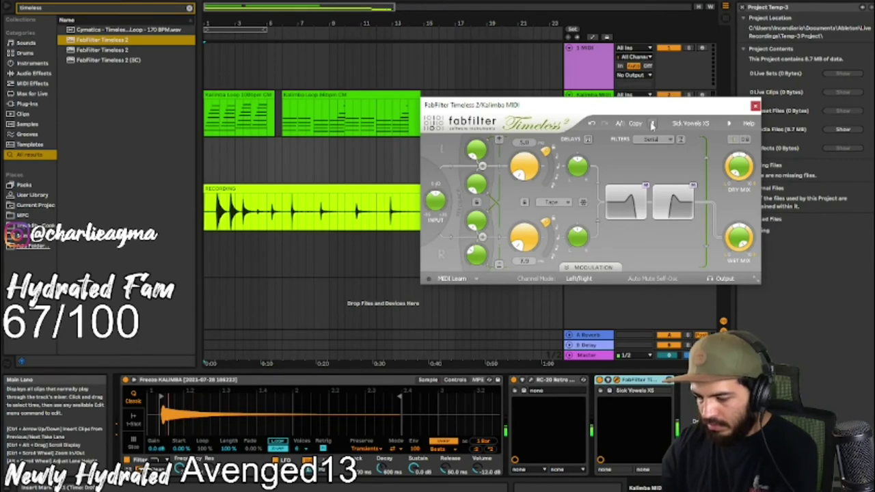
left_click(755, 106)
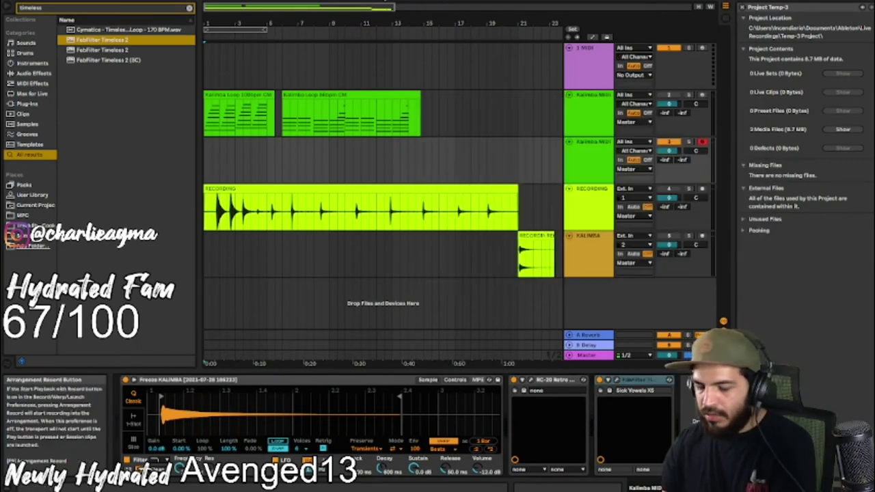
key("F9")
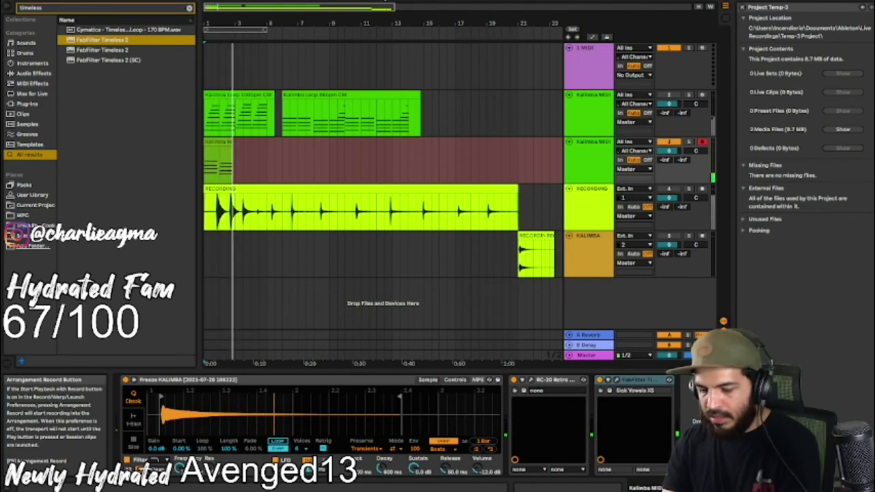
Stop recording, select bars 11–13 of the Kalimba MIDI 3 clip and show take lanes
key("space")
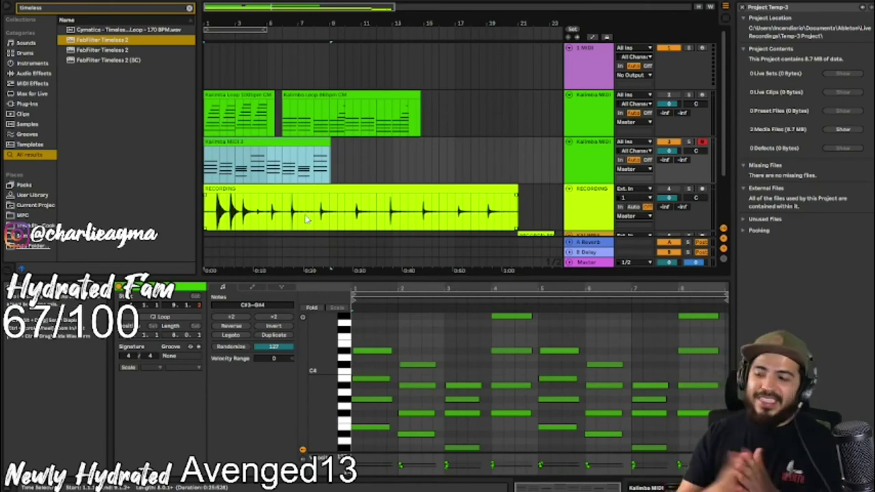
left_click(274, 171)
left_click(254, 142)
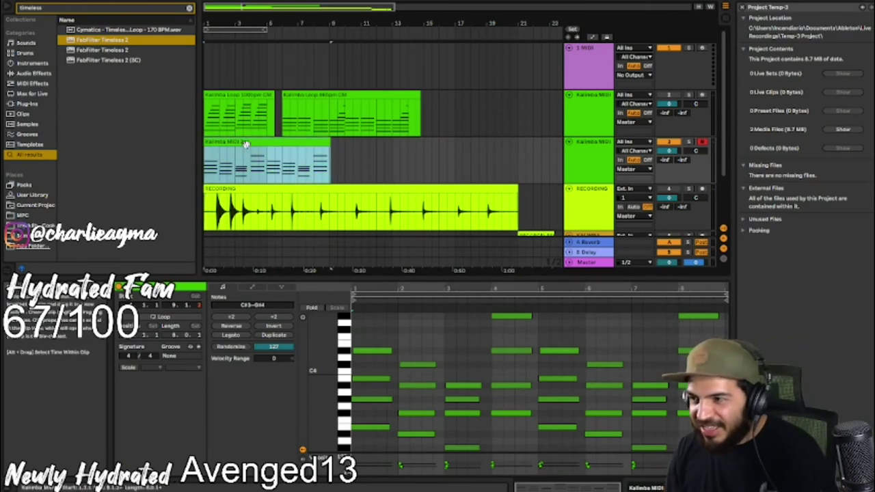
left_click_drag(363, 165, 392, 164)
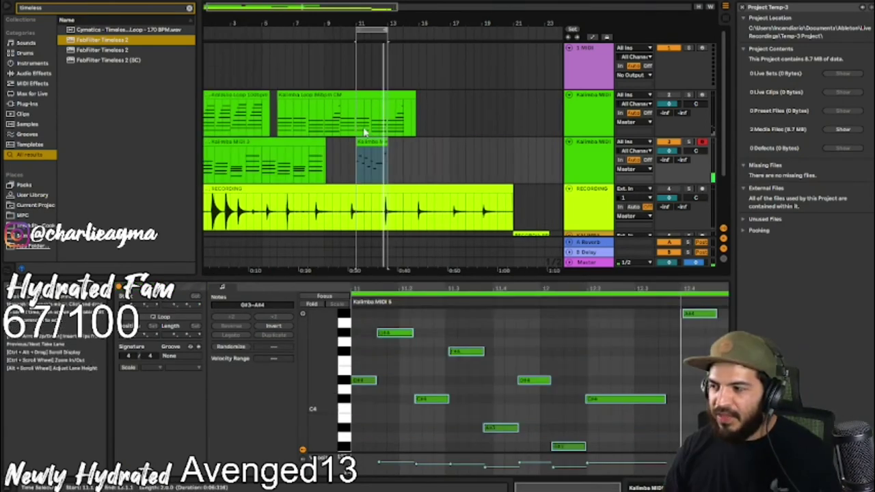
key("ctrl+alt+u")
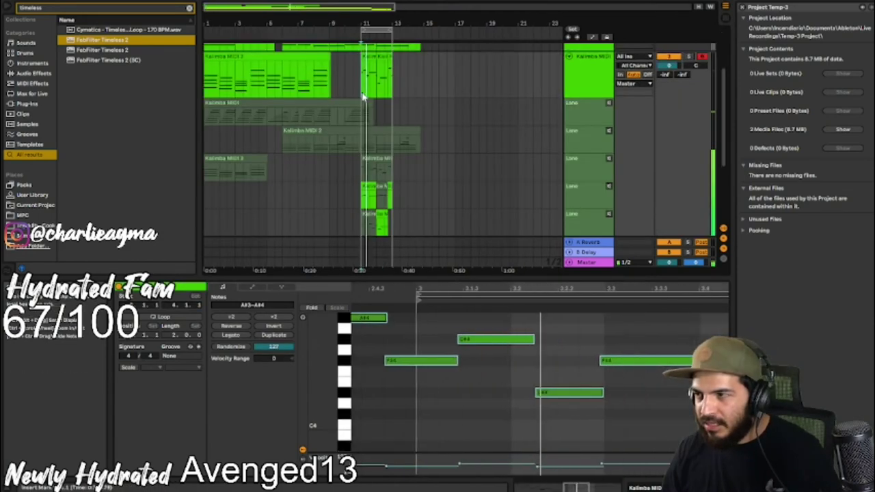
Mark short take sections in the lanes and move the selected section to bar 14
left_click(367, 173)
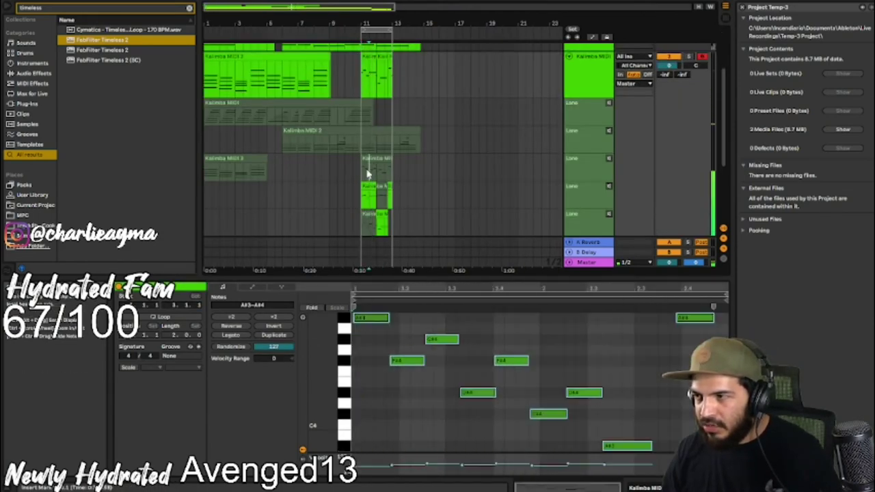
left_click_drag(364, 175, 370, 176)
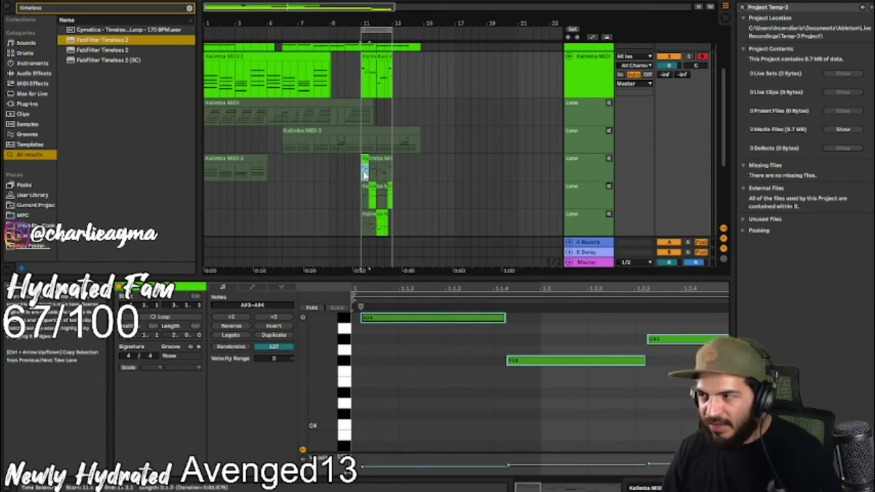
scroll(370, 157, "up", 3)
left_click_drag(369, 151, 366, 144)
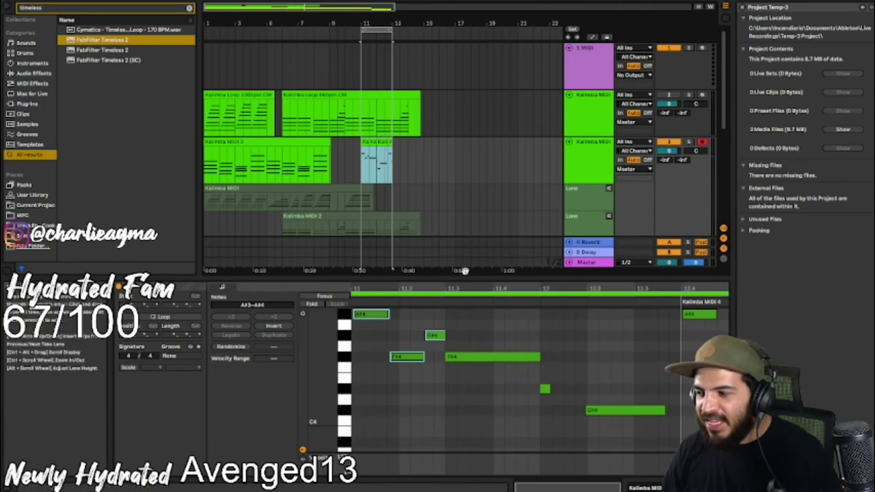
left_click(415, 157)
left_click_drag(377, 152, 388, 151)
left_click_drag(383, 150, 416, 145)
Undo the moves twice, then select and delete the stray comped section
key("ctrl+z")
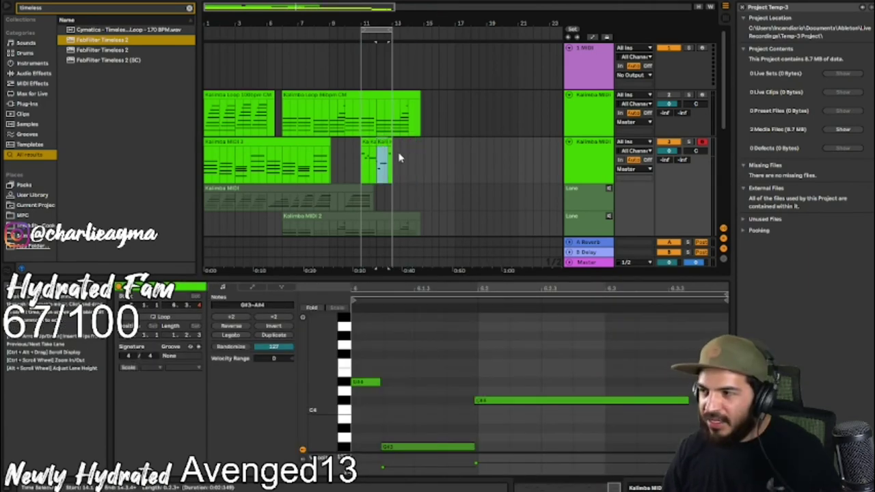
key("ctrl+z")
left_click(393, 148)
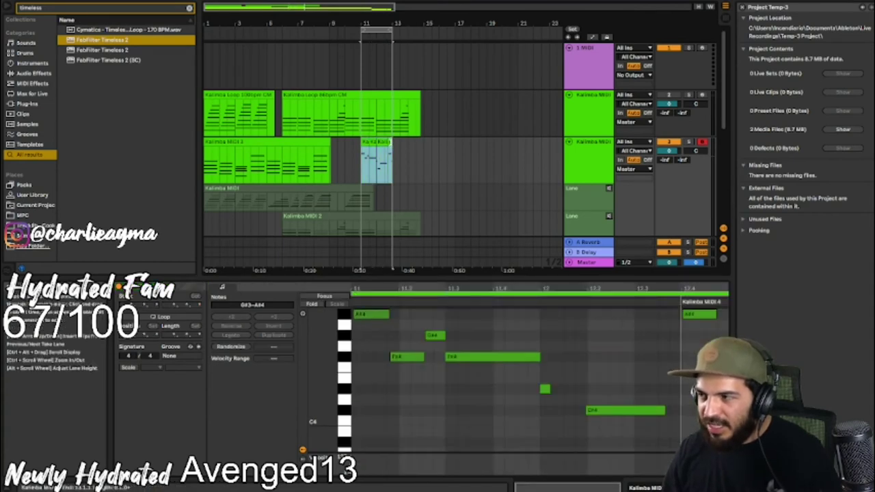
right_click(391, 144)
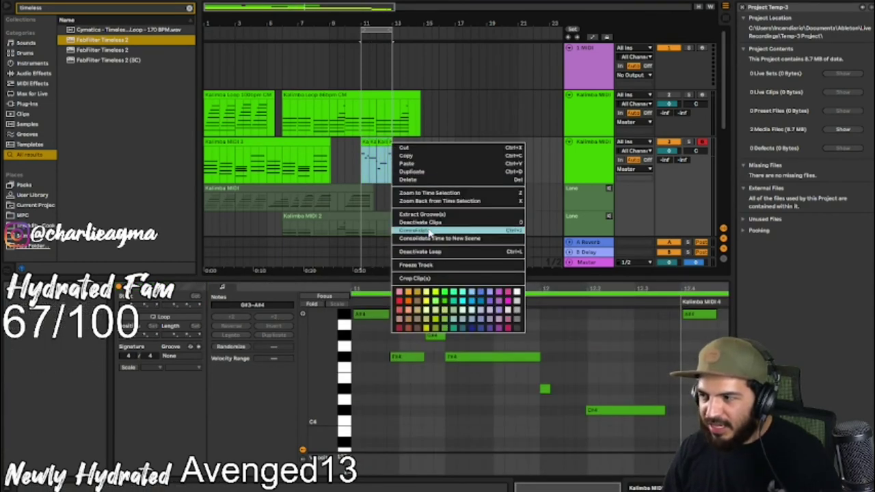
key("Escape")
key("Delete")
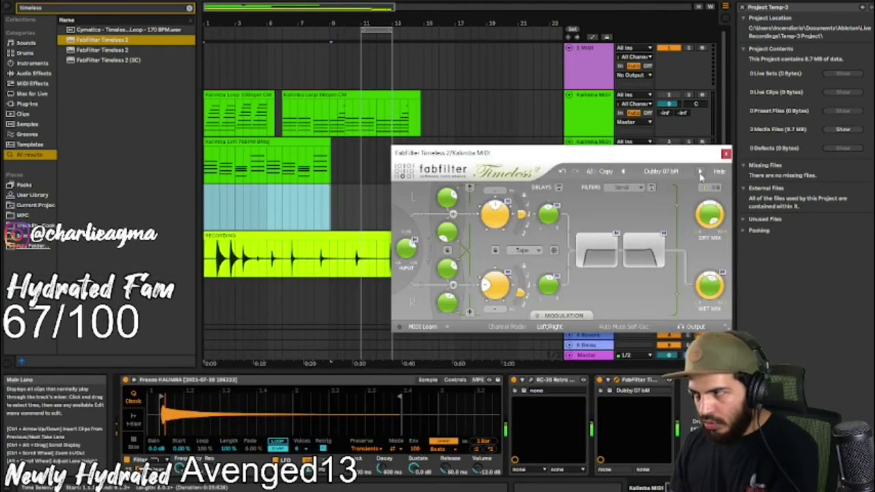
Set Timeless 2 to the Ducked Dirt bM preset and finish the kalimba MIDI clip
left_click(700, 176)
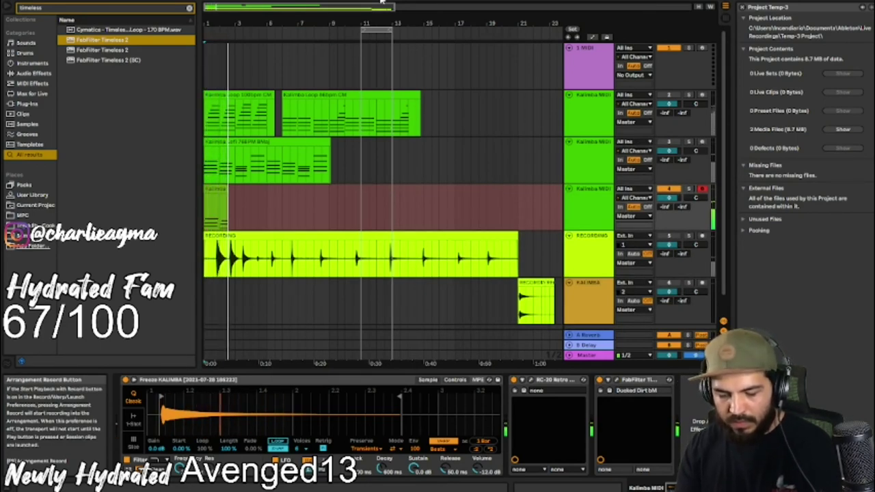
key("space")
left_click(276, 199)
Record another kalimba take starting just after the new clip
left_click(329, 211)
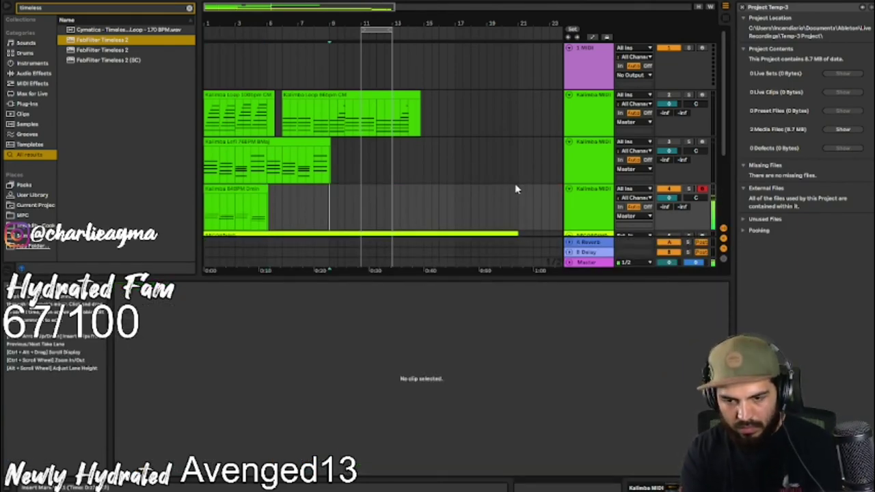
key("F9")
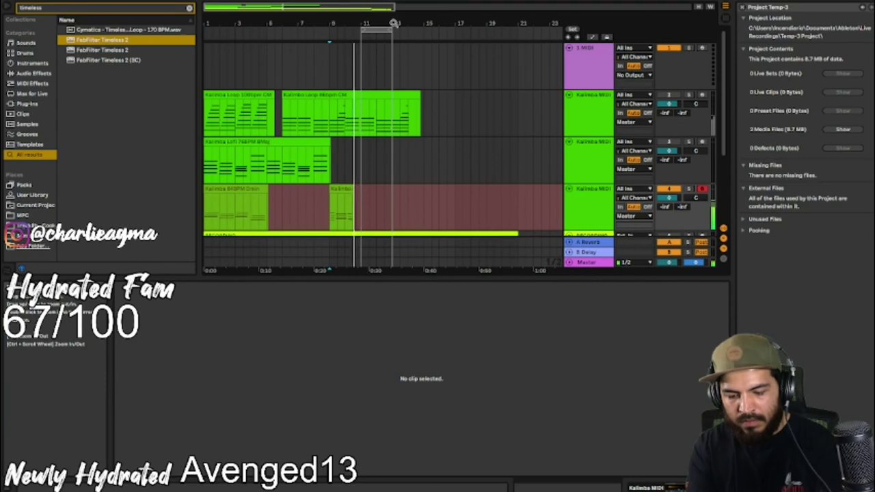
key("space")
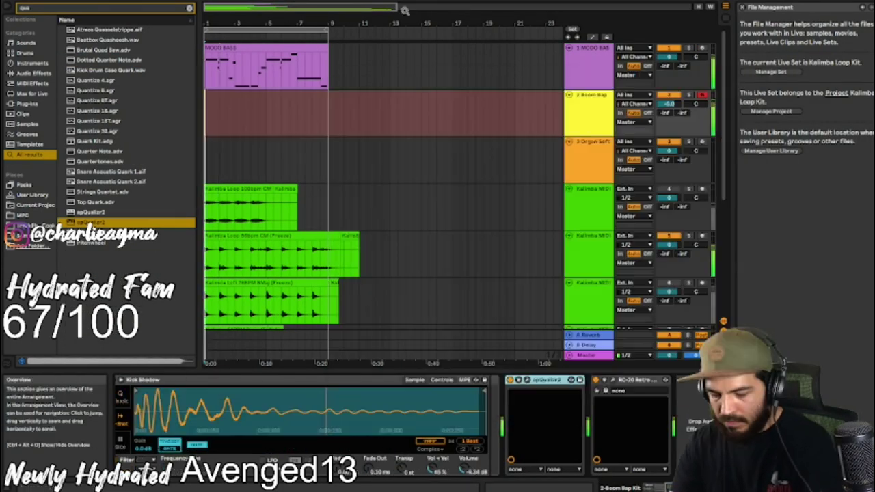
Record on the Boom Bap track, then select the Kalimba Lofi loop clip
key("F9")
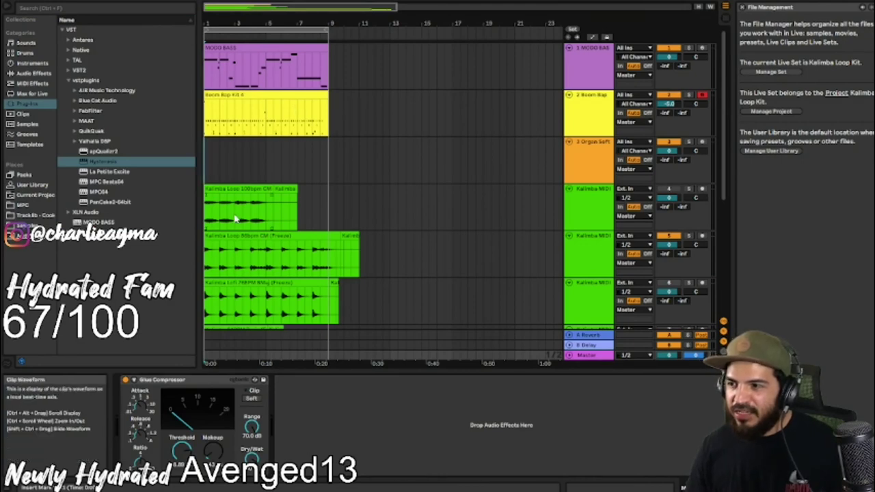
scroll(235, 218, "down", 5)
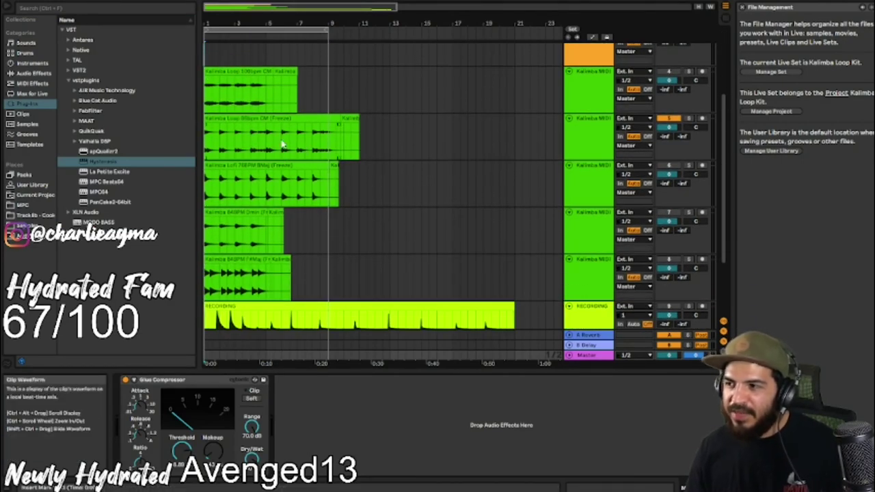
left_click(285, 126)
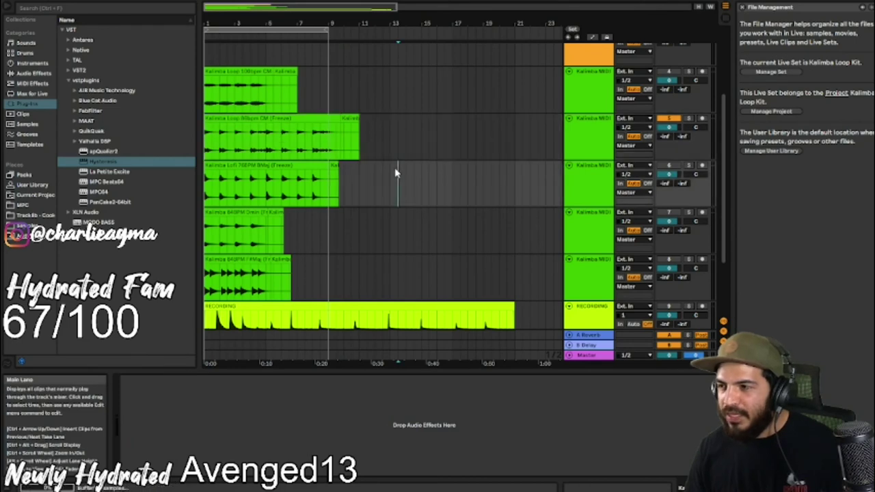